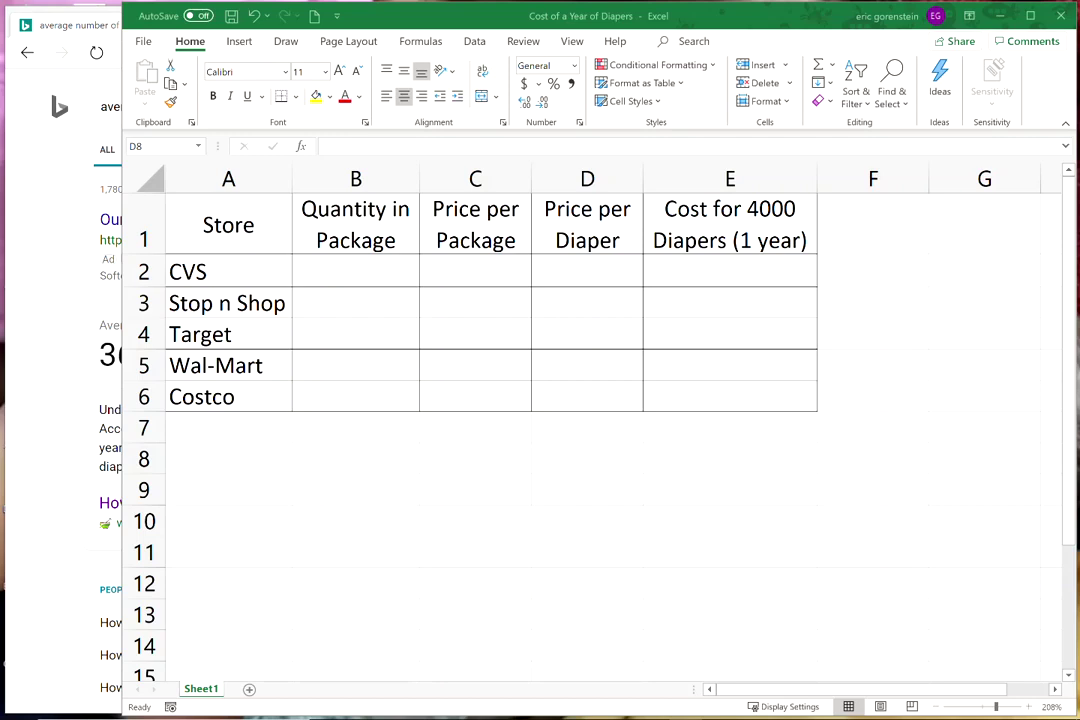
Bring up the Bing results for average diapers per year, then the CVS diaper listings.
left_click(55, 372)
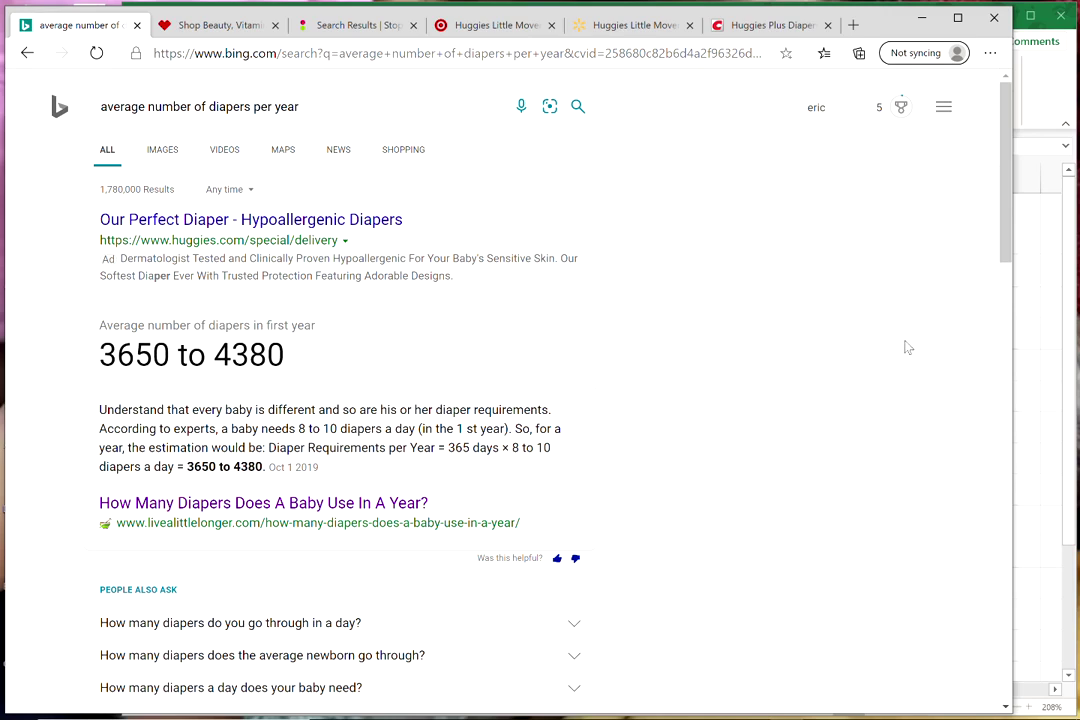
left_click(1022, 337)
left_click(641, 173)
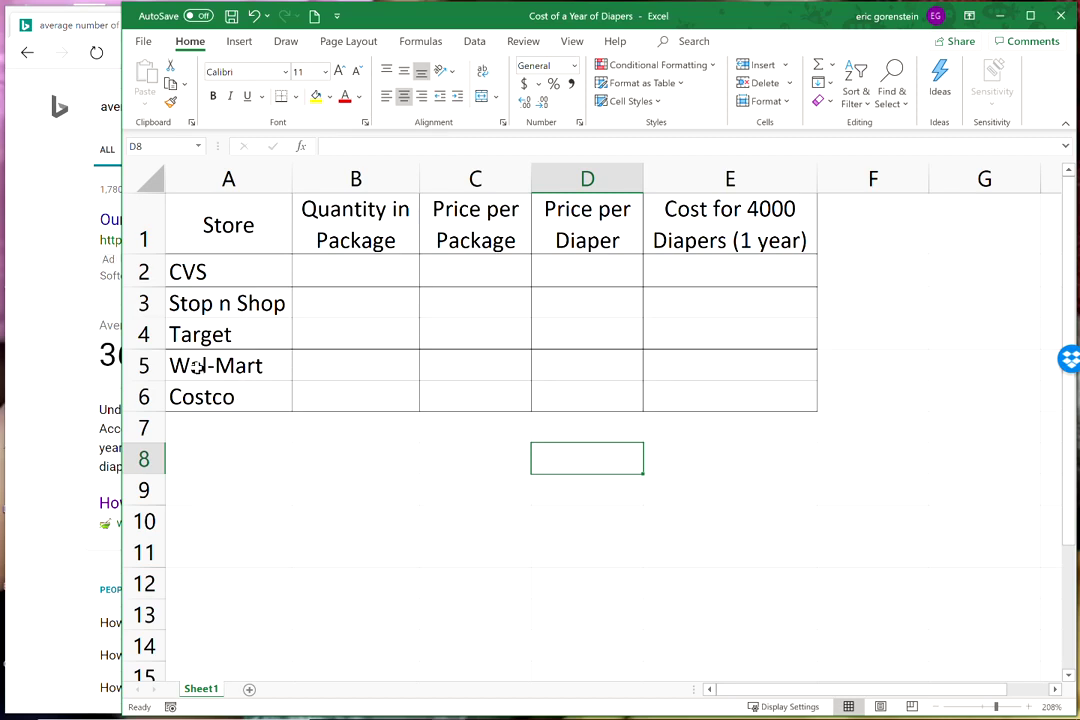
left_click(60, 222)
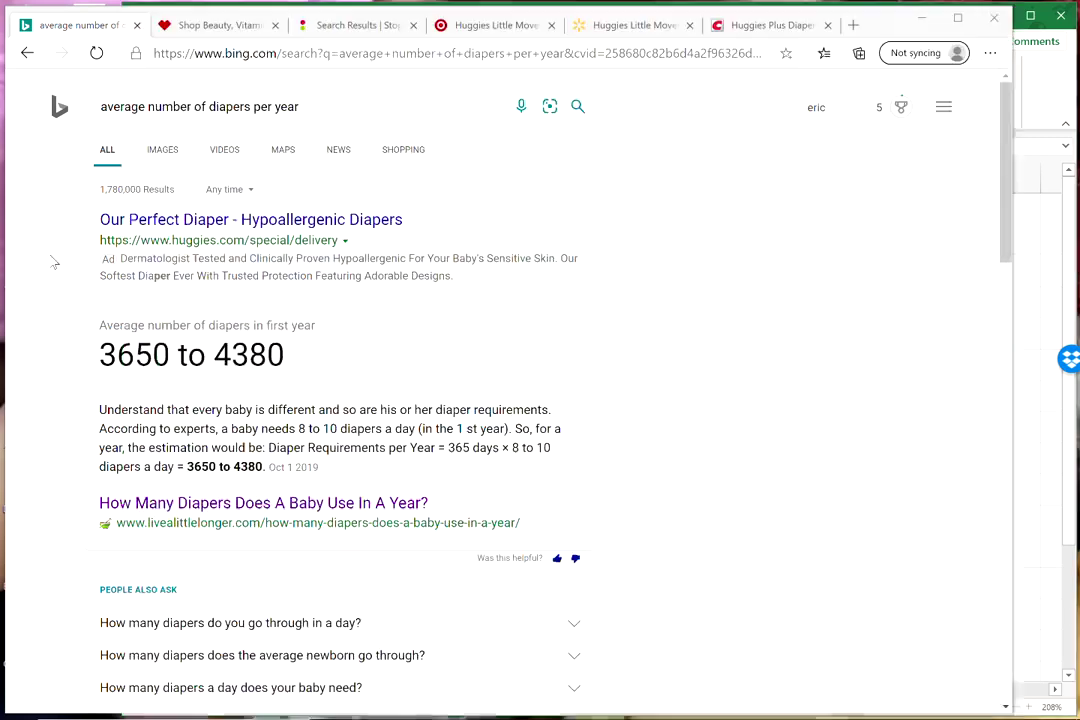
left_click(212, 28)
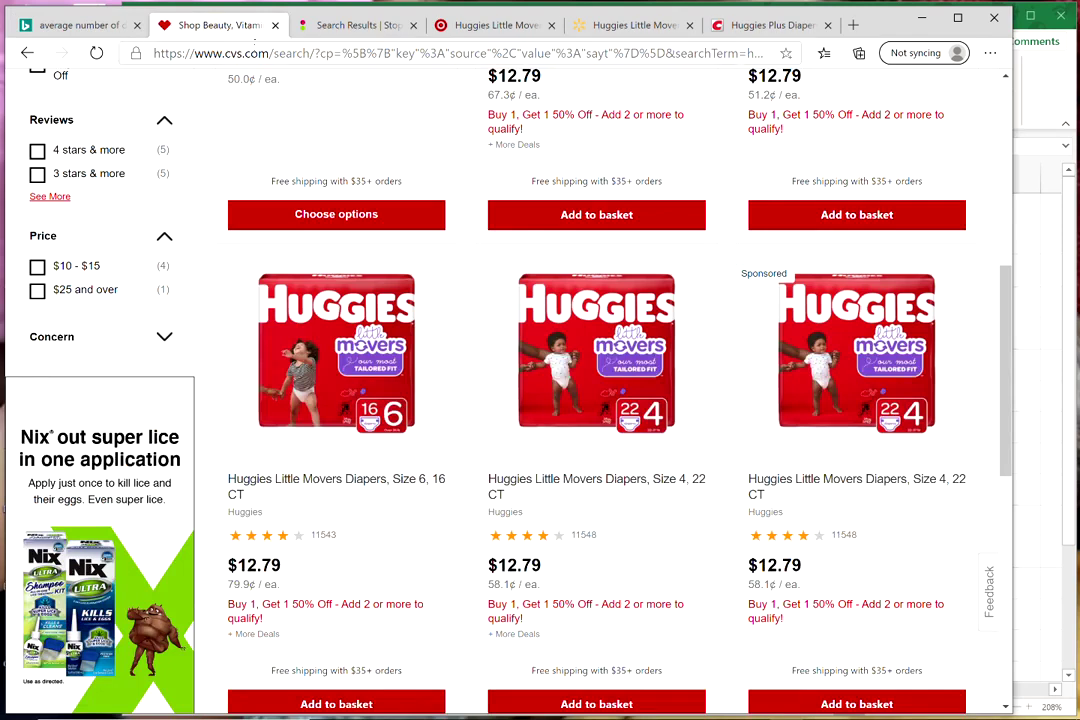
Open the CVS Huggies Little Movers Size 5, 19 CT page ($12.79) and return to the workbook.
scroll(313, 188, "up", 3)
scroll(313, 188, "up", 3)
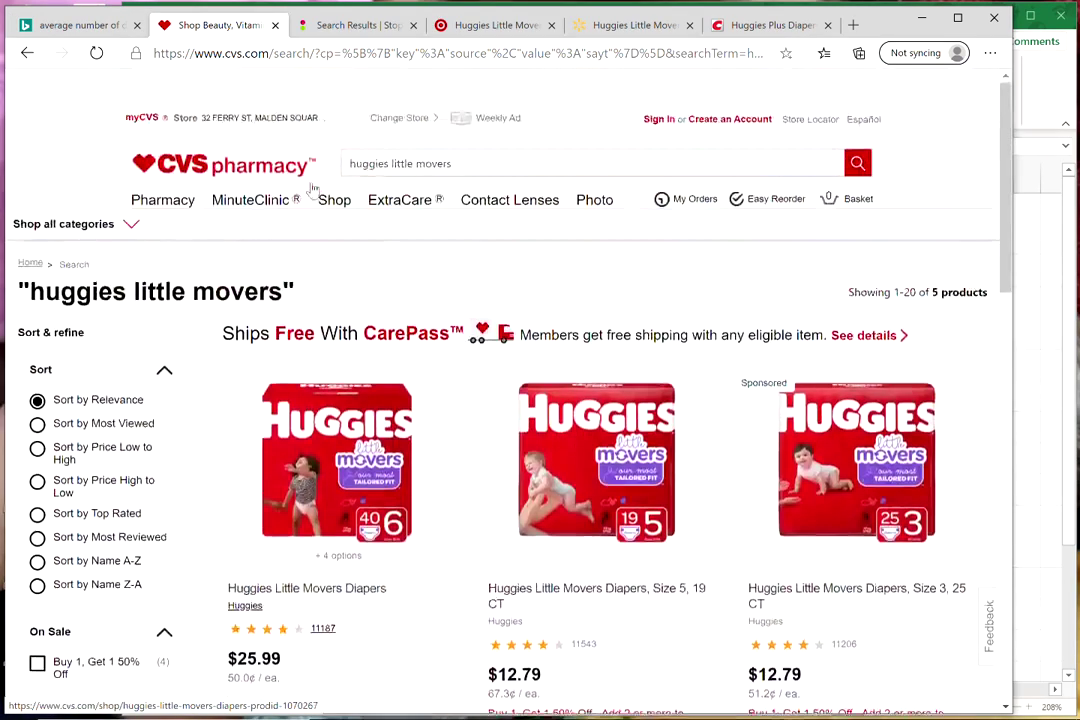
scroll(313, 188, "down", 2)
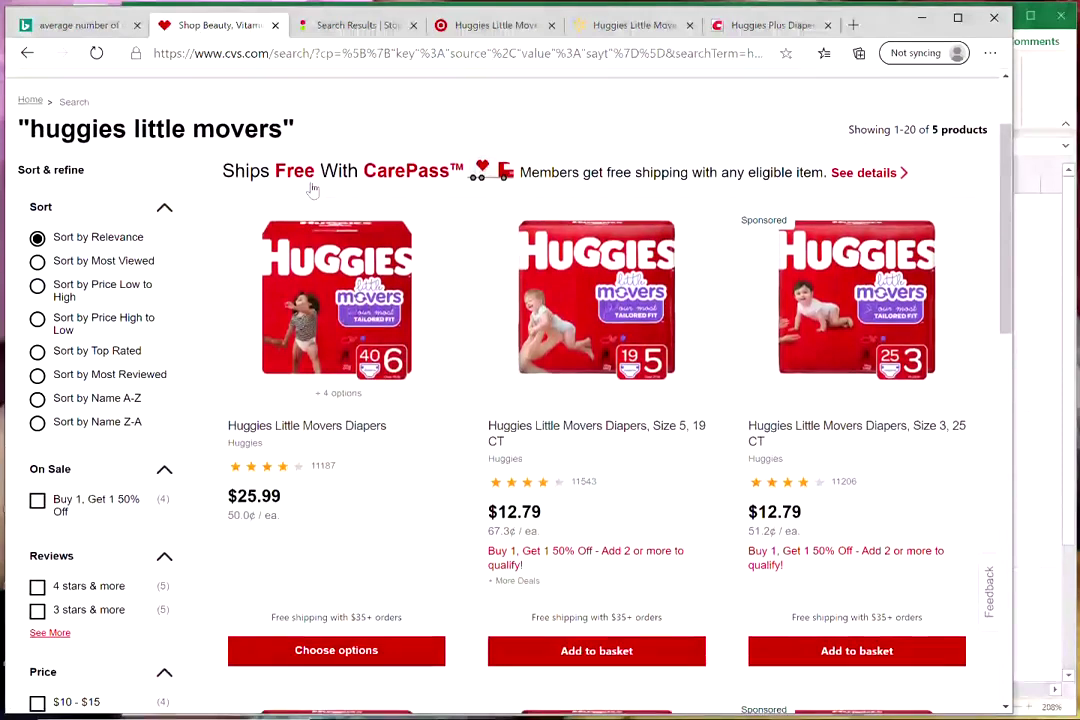
scroll(313, 188, "down", 2)
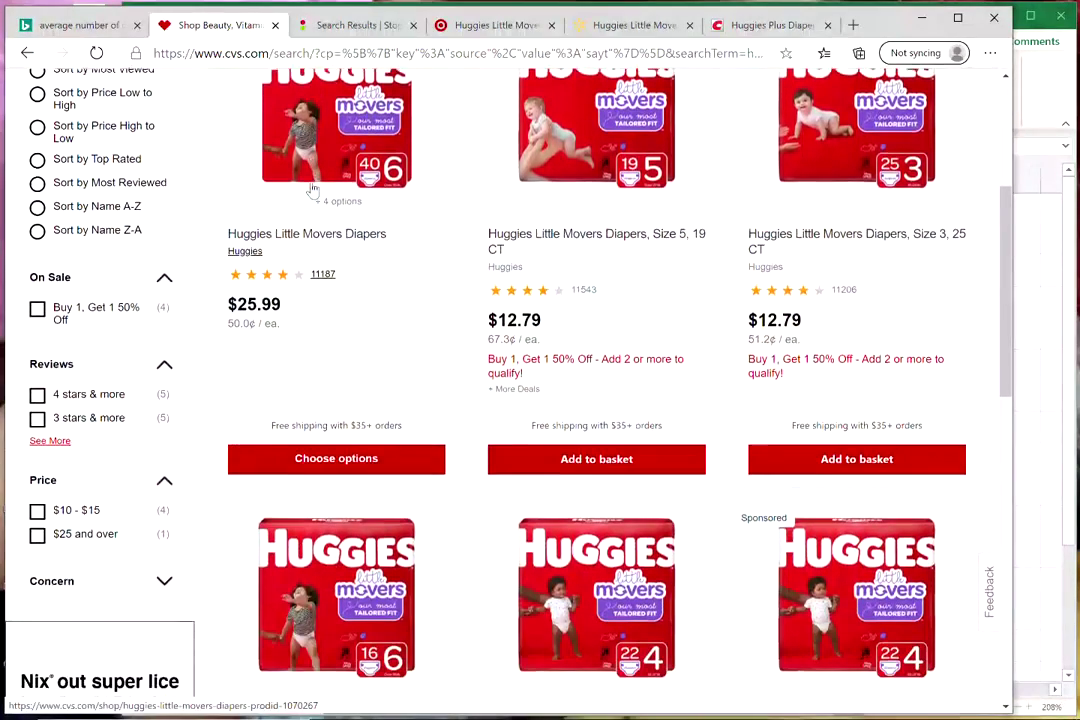
scroll(313, 188, "up", 1)
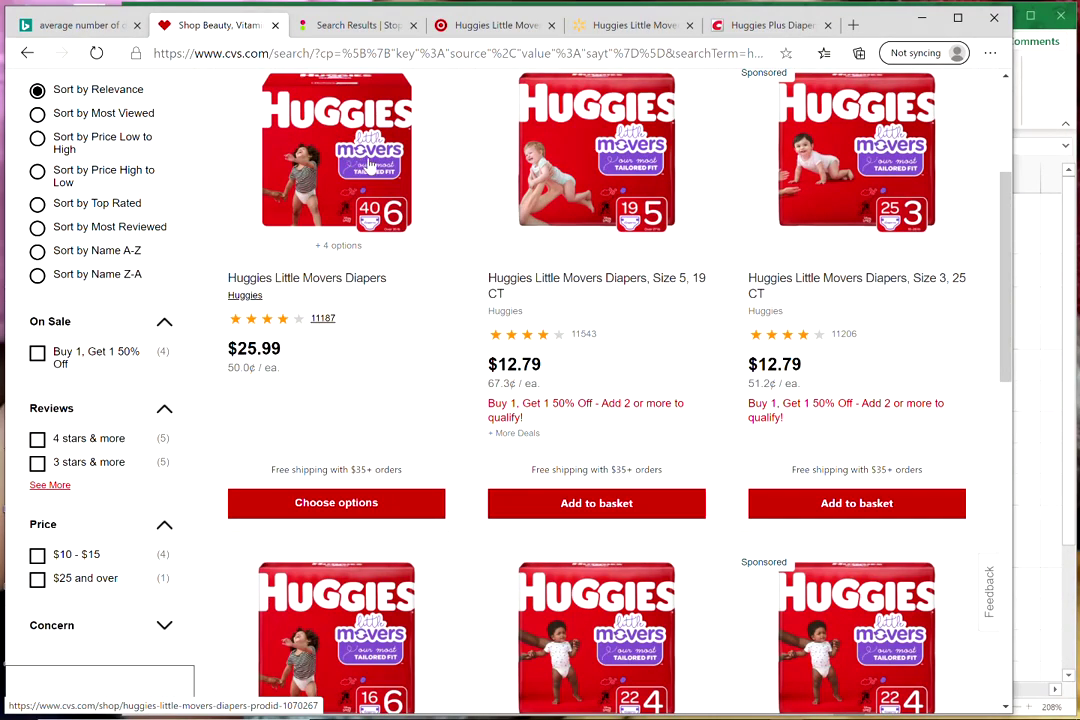
scroll(378, 175, "up", 2)
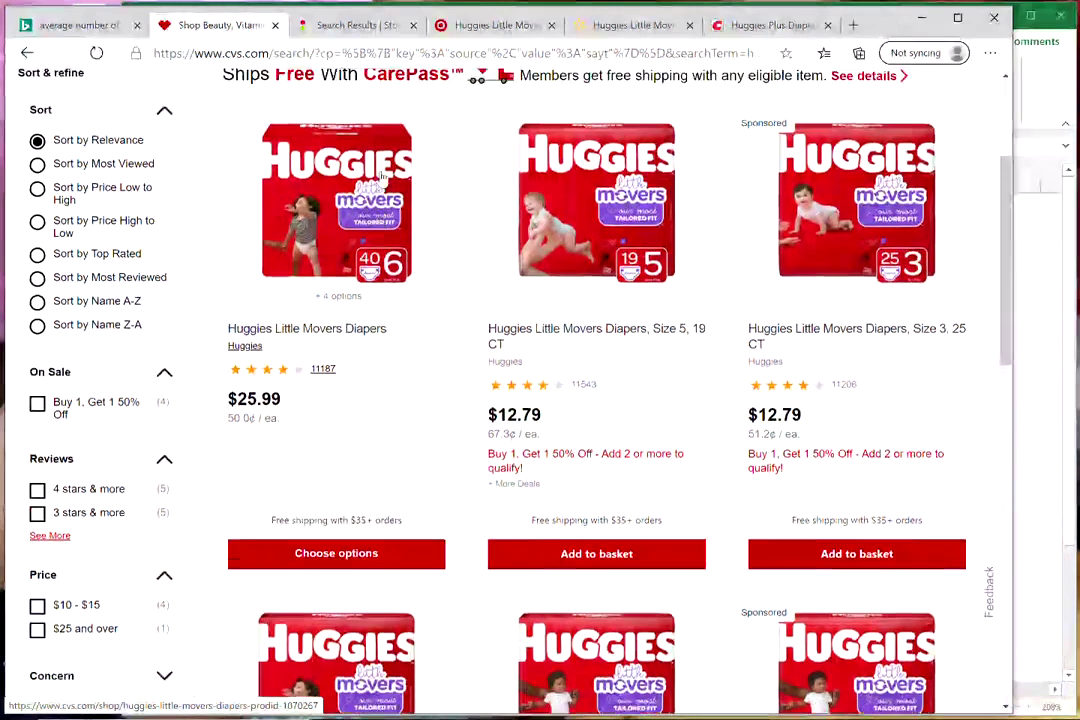
left_click(573, 289)
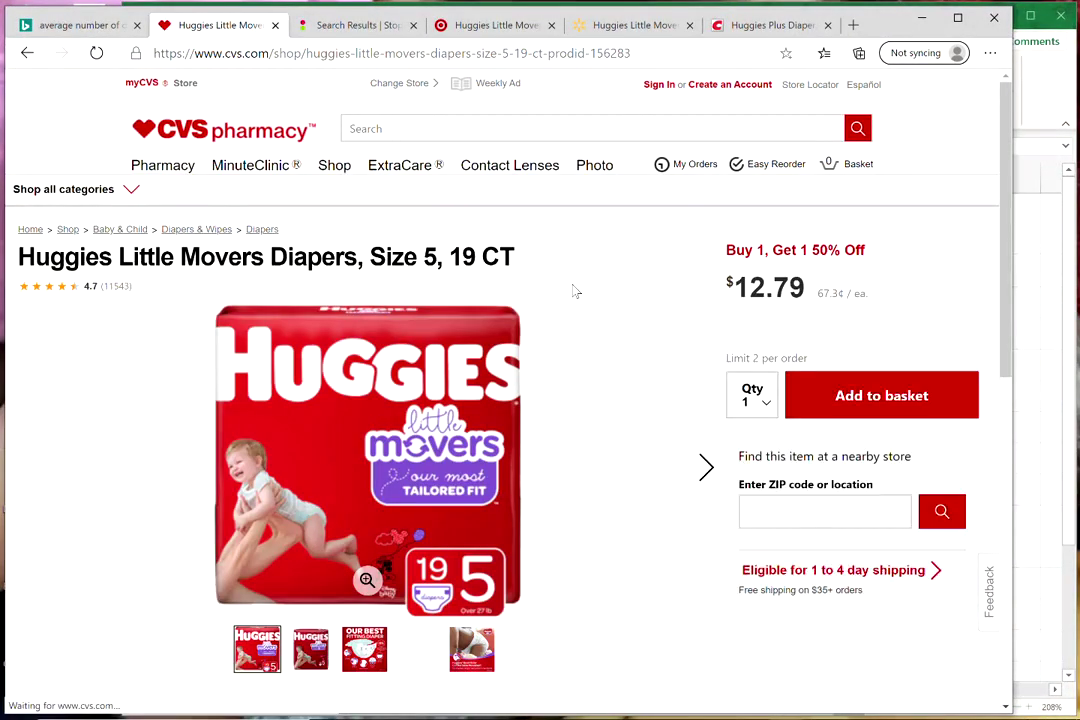
left_click(1030, 300)
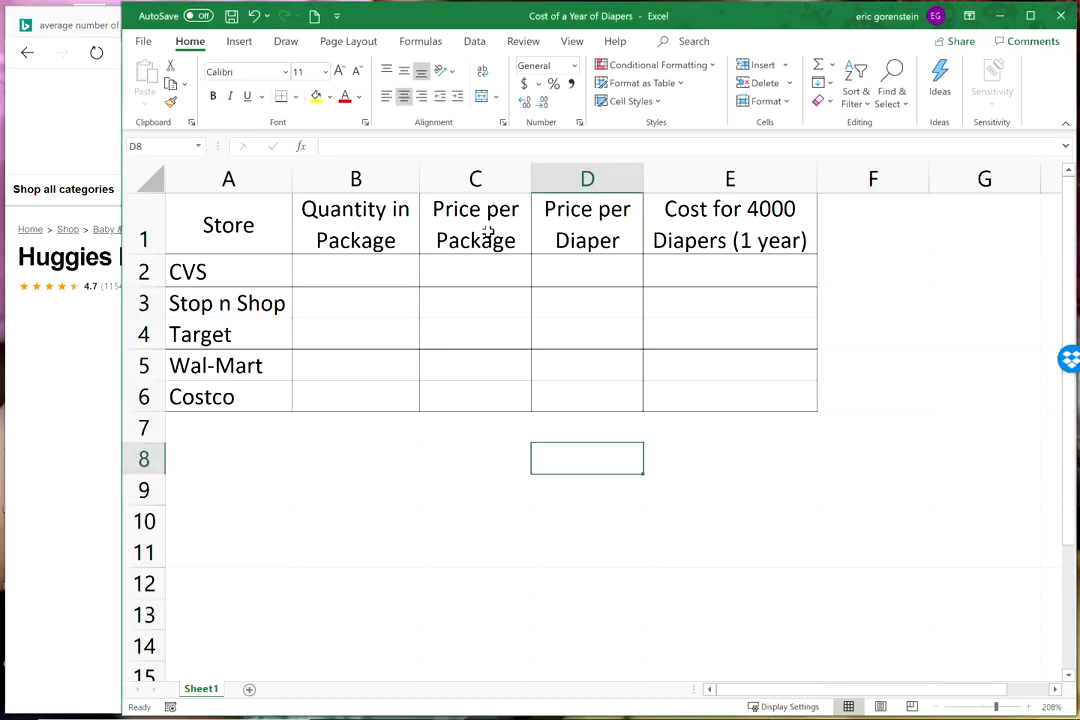
Enter CVS's quantity 19 in B2 and price 12.79 in C2.
left_click(381, 273)
type("19")
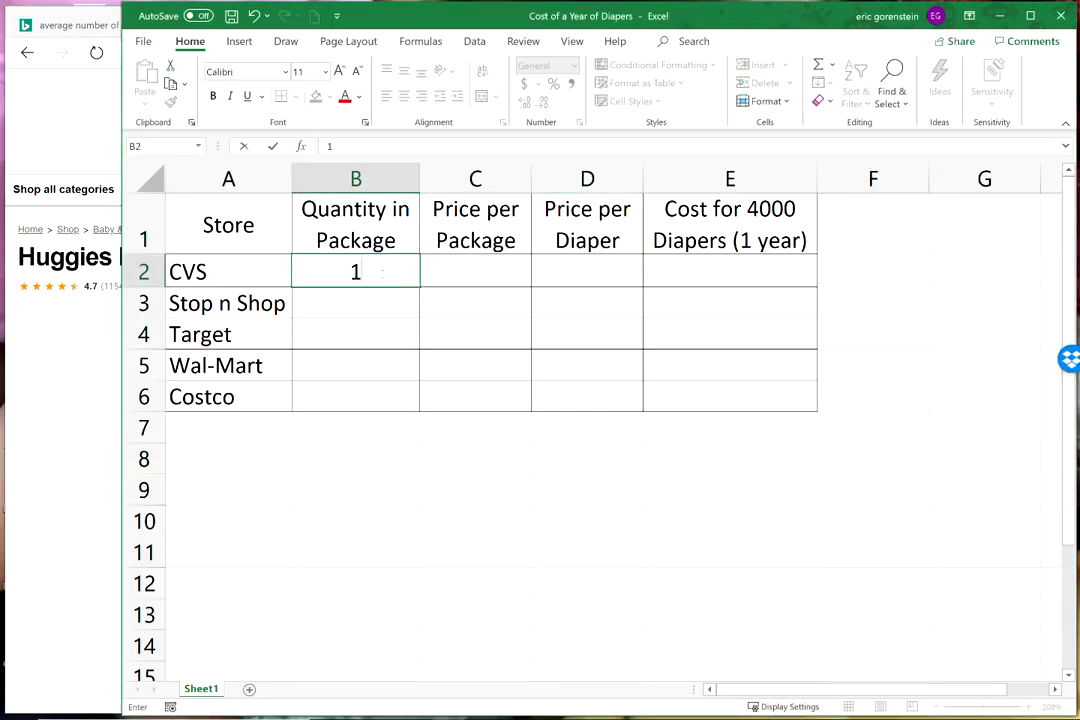
left_click(66, 295)
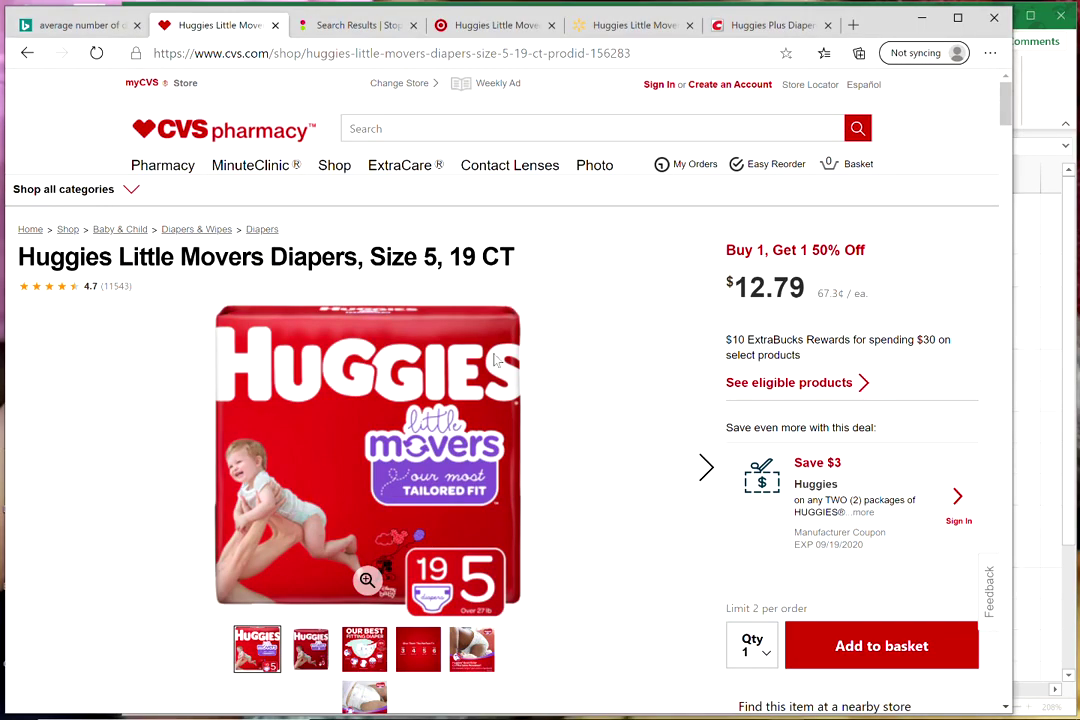
left_click(1028, 362)
left_click(505, 271)
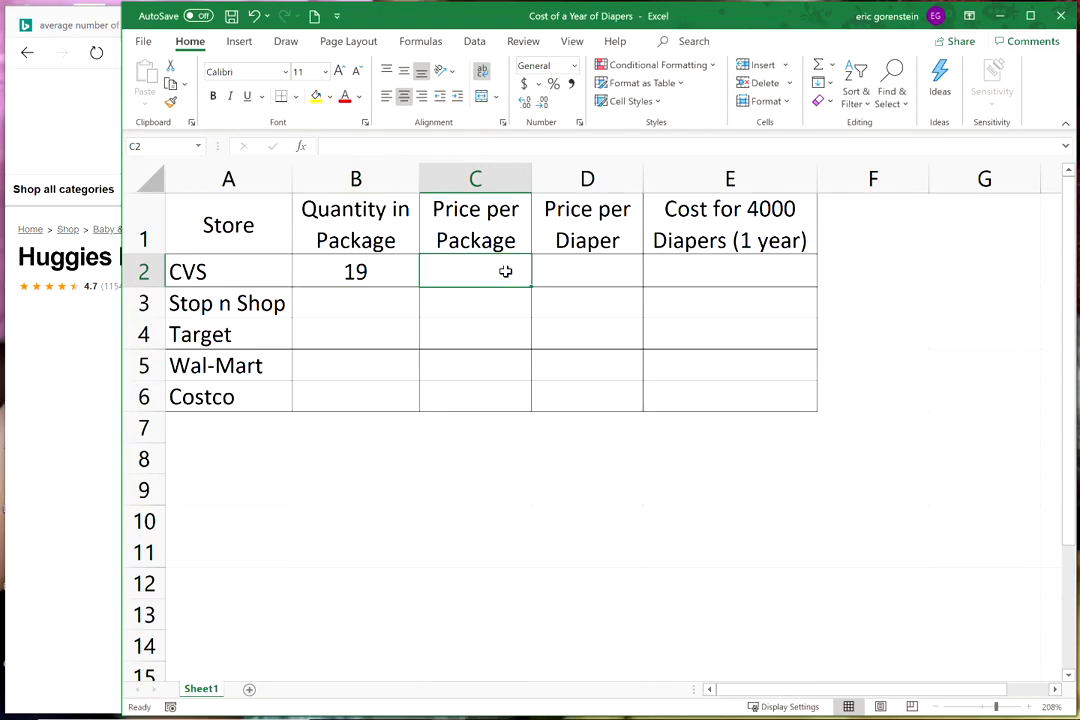
type("12.79")
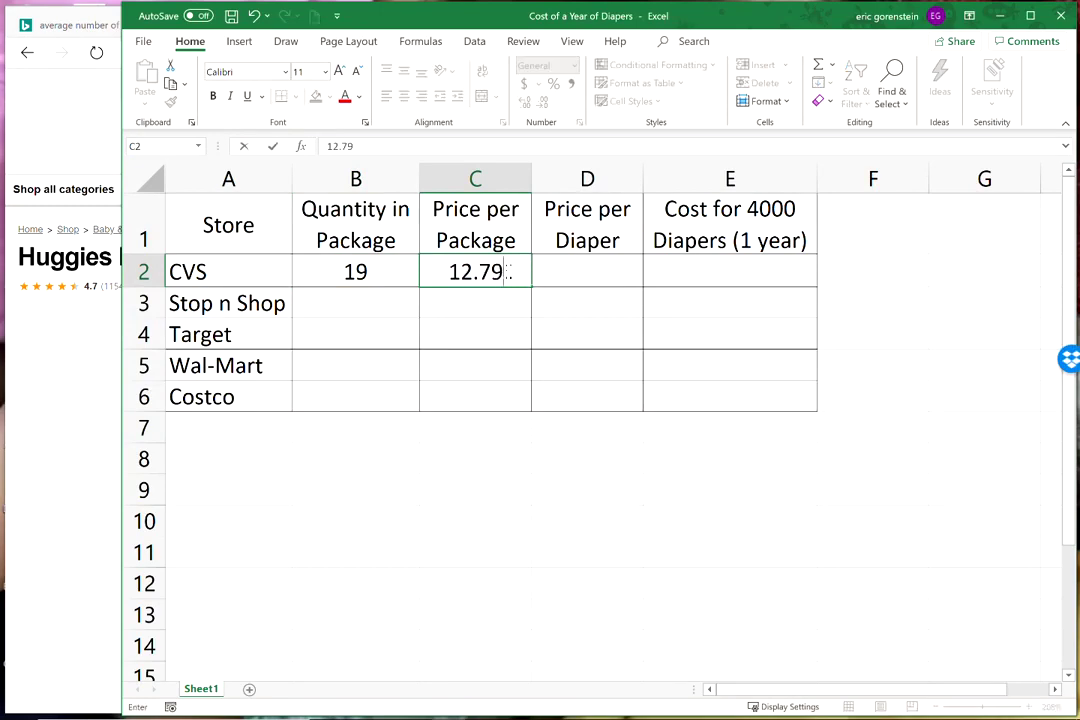
left_click(572, 270)
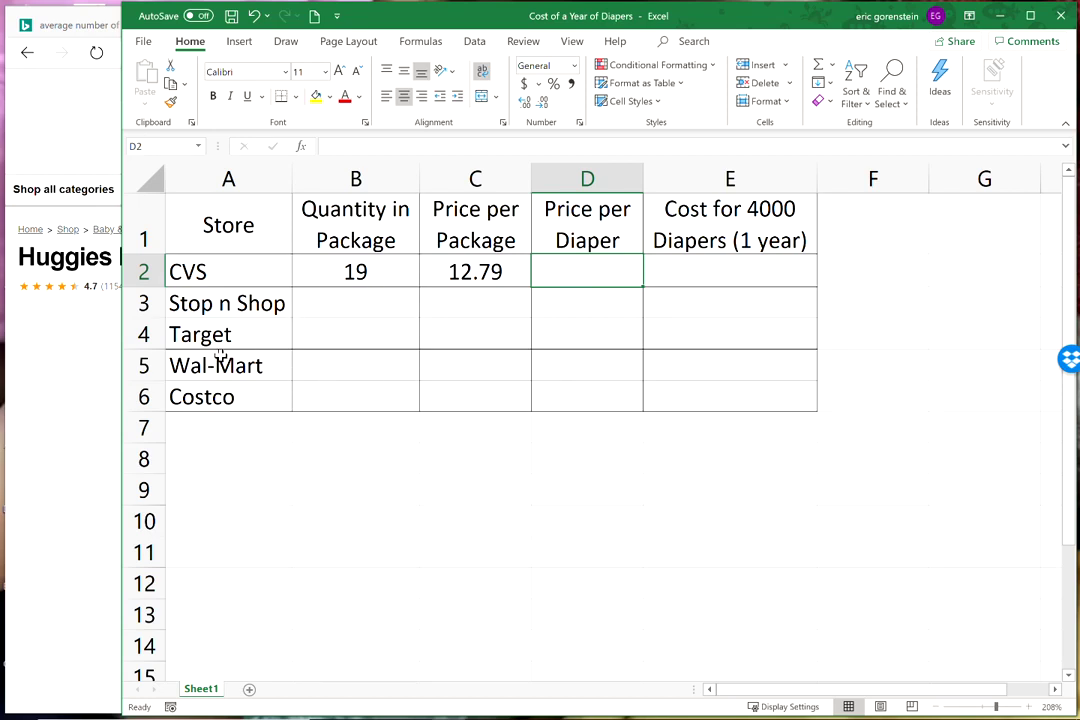
left_click(45, 394)
Enter Stop n Shop's package of 16 diapers at 10.99 in B3:C3.
left_click(362, 30)
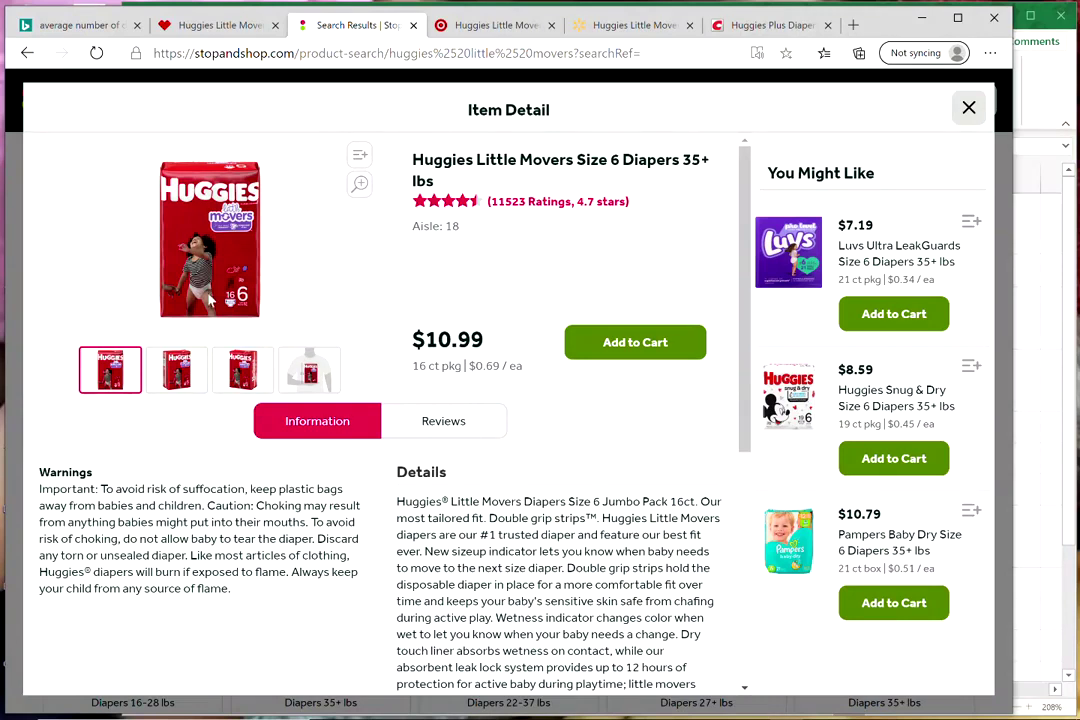
left_click(1034, 258)
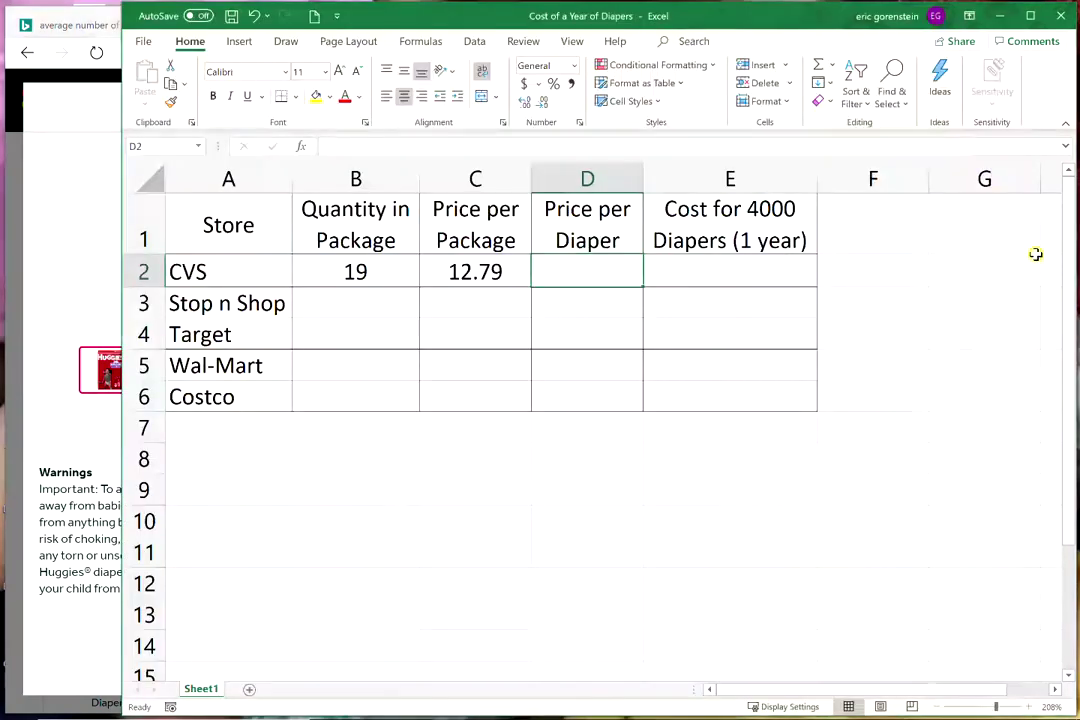
left_click(353, 300)
type("16")
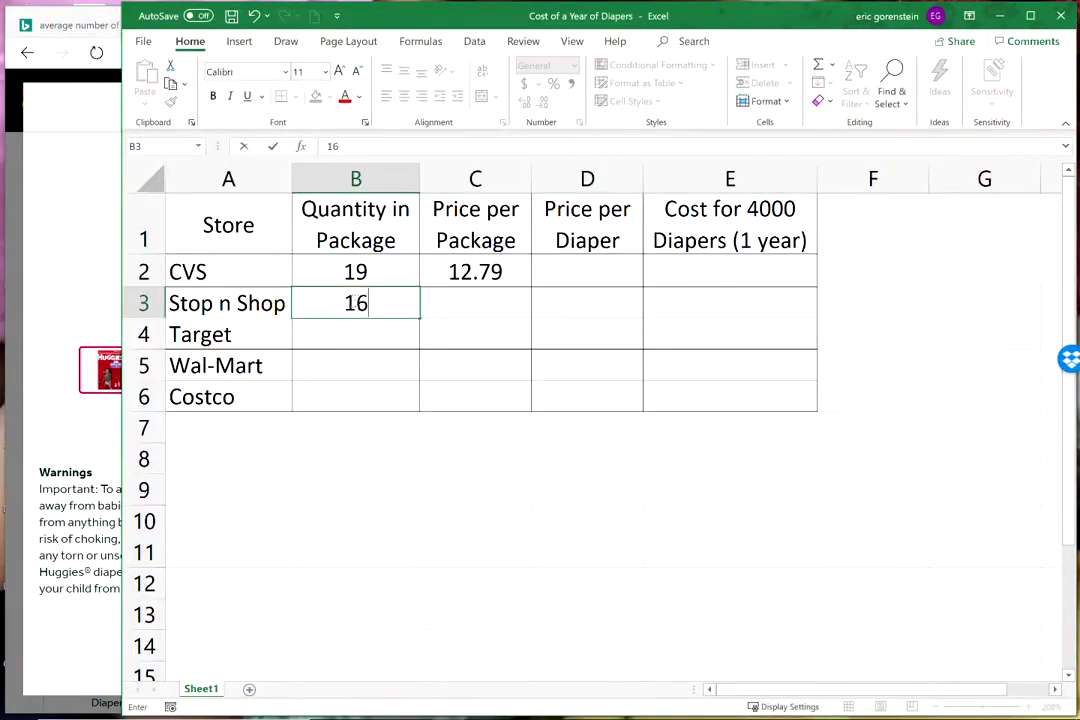
key("Tab")
type("10.99")
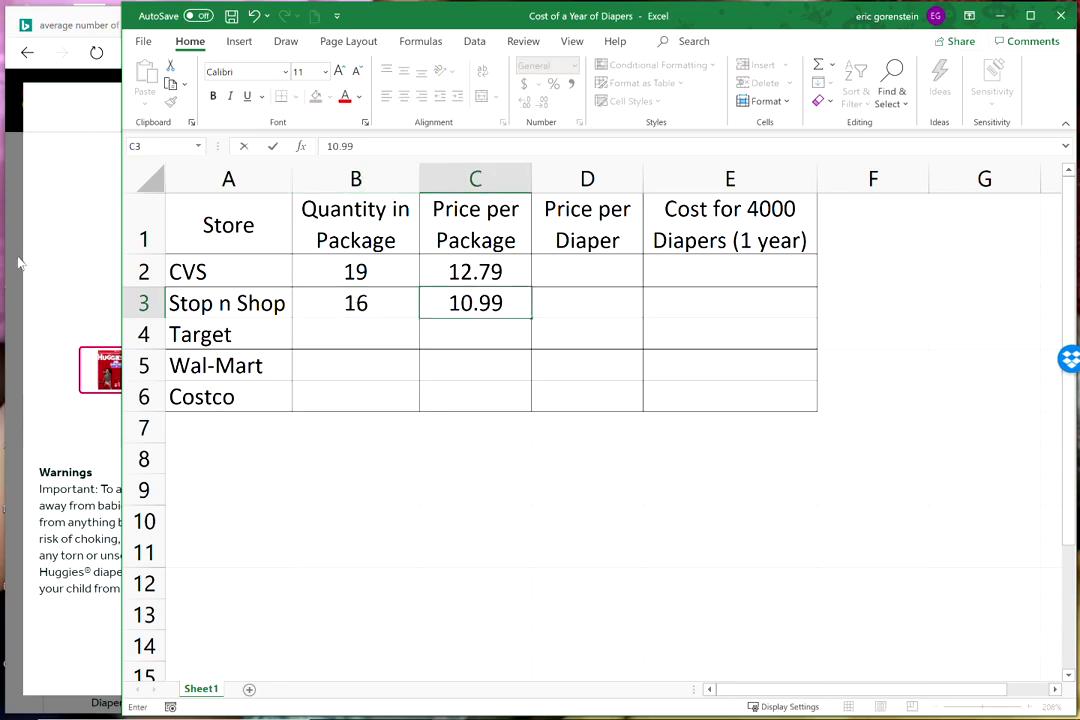
Enter Target's package of 19 diapers at 8.29 in B4:C4.
left_click(70, 250)
left_click(500, 25)
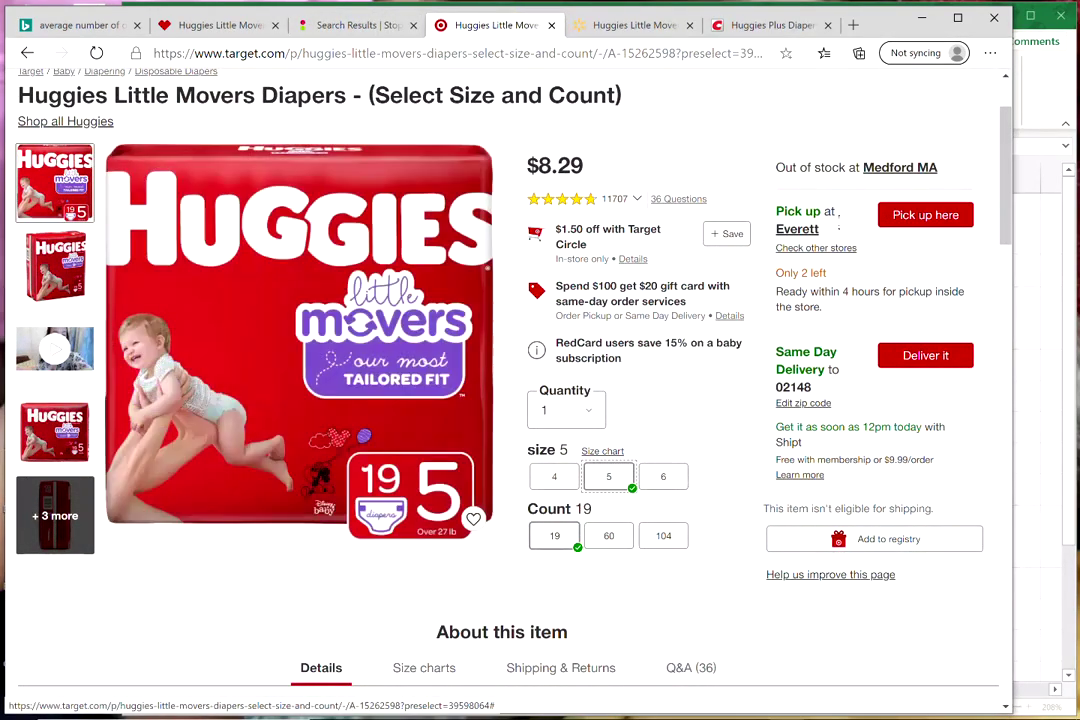
left_click(1025, 304)
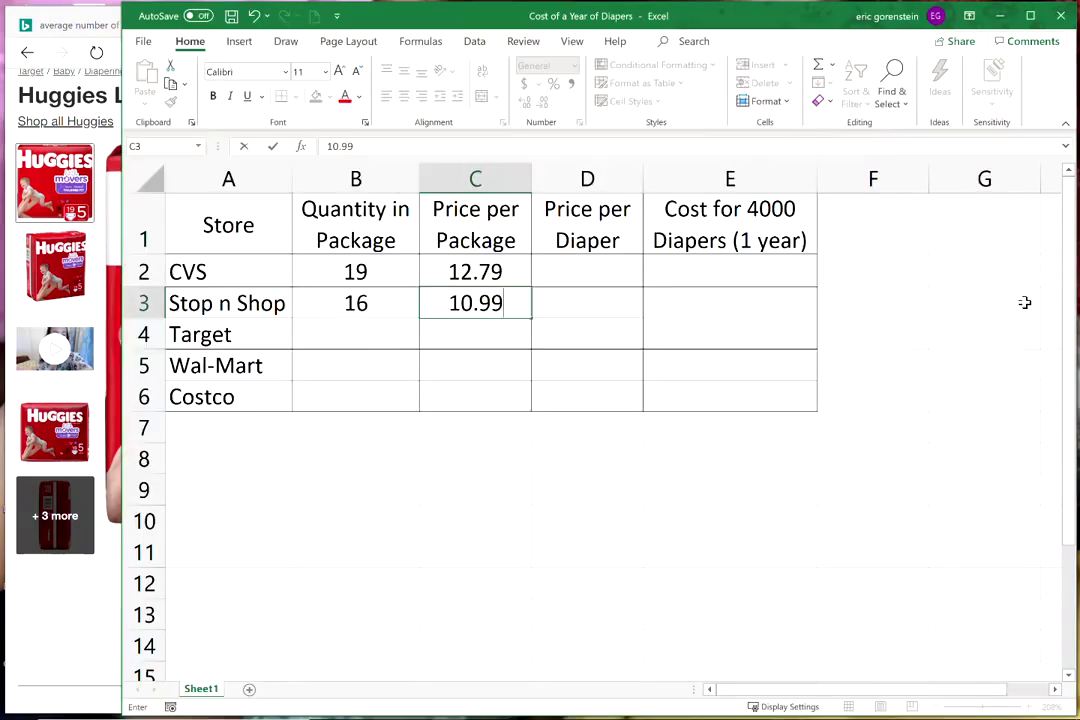
left_click(397, 329)
type("19")
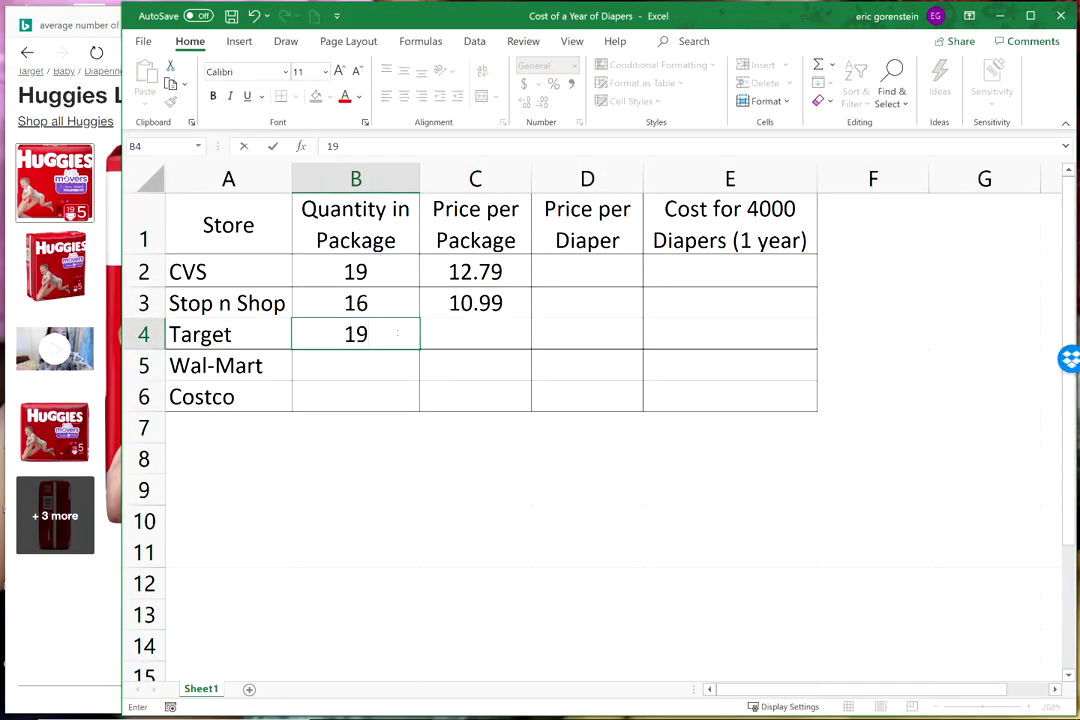
key("Tab")
type("8.29")
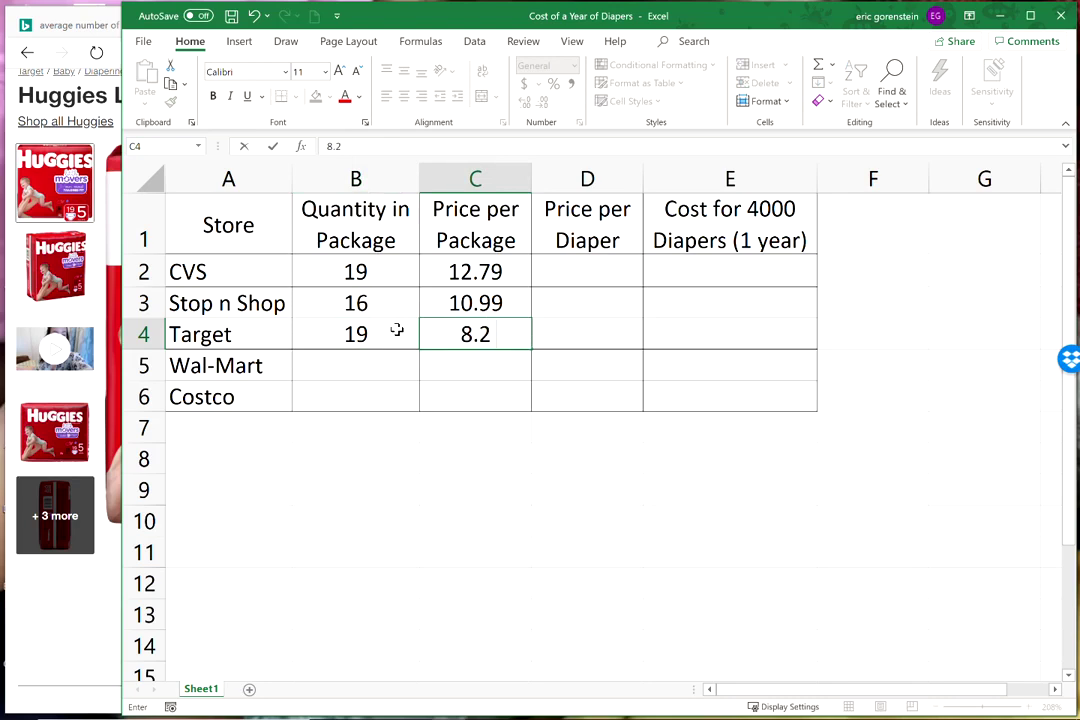
Bring up Walmart's Huggies listing showing 124 ct for $47.41.
left_click(355, 358)
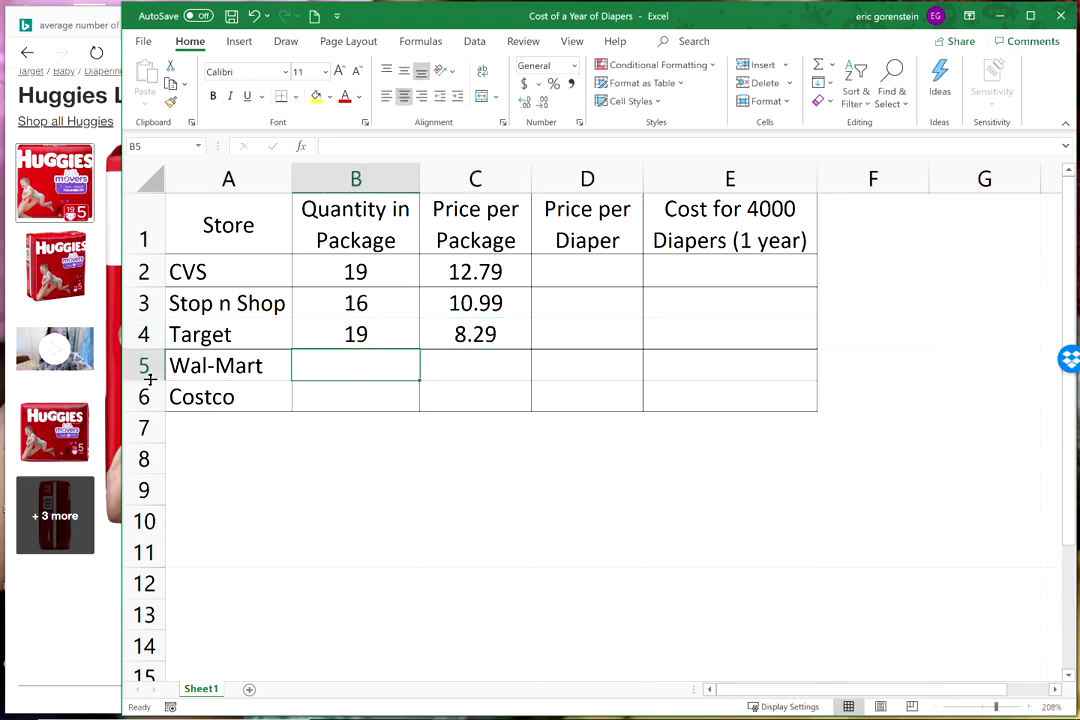
left_click(78, 636)
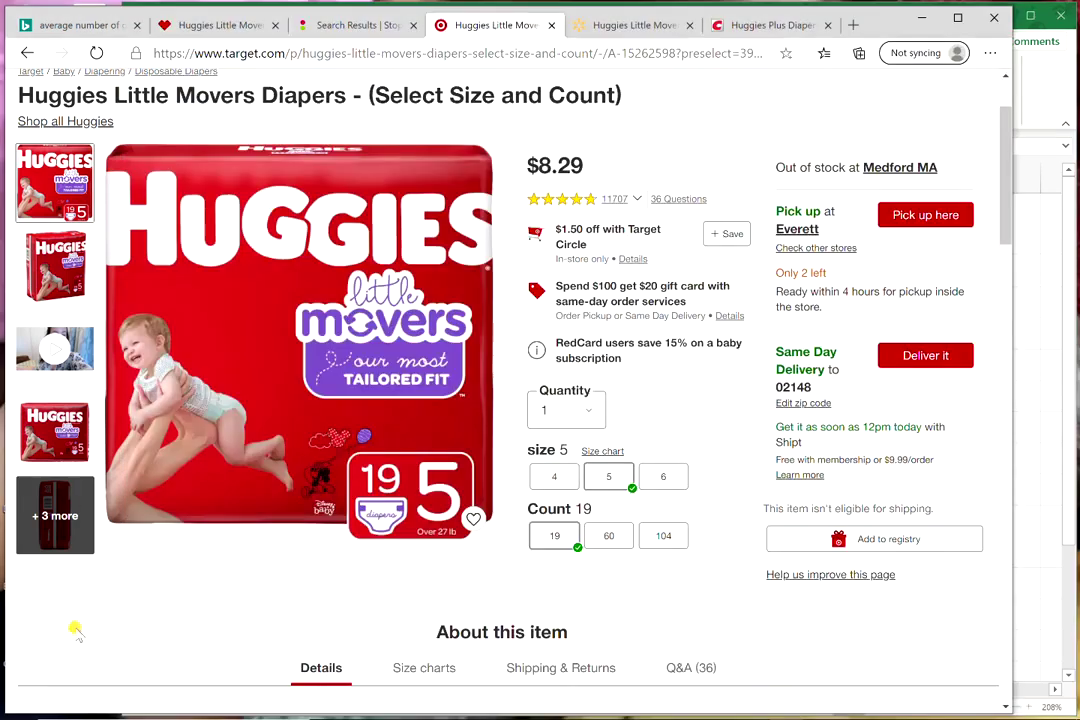
left_click(628, 30)
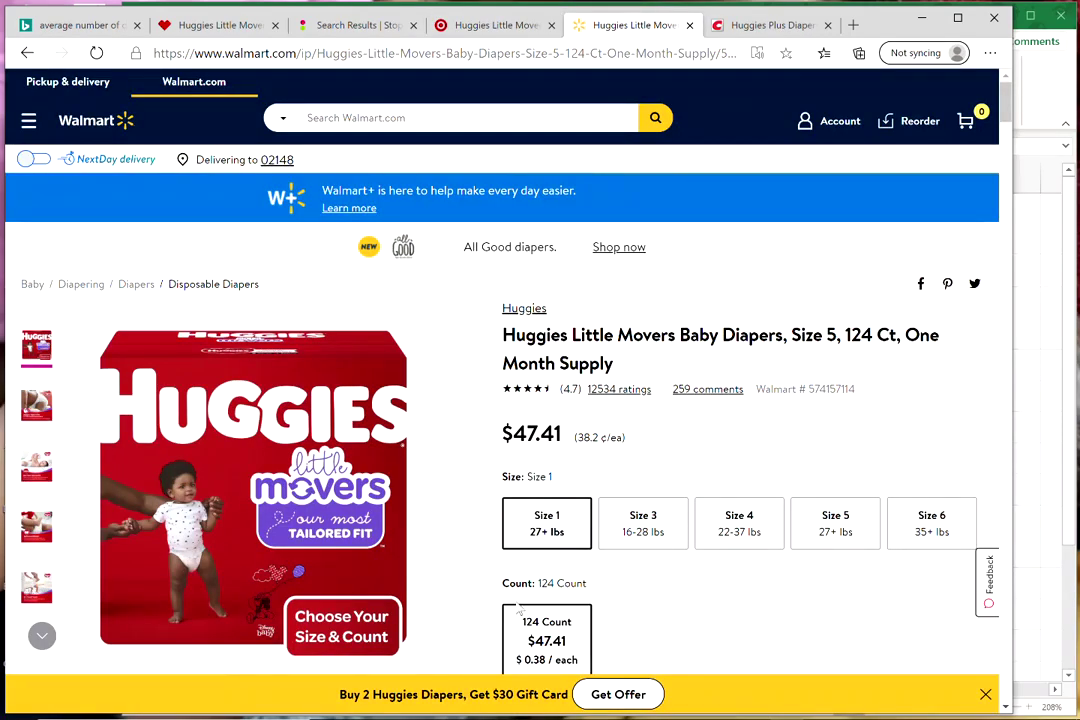
Enter Wal-Mart's 124 diapers at 47.41 in B5:C5.
left_click(1045, 328)
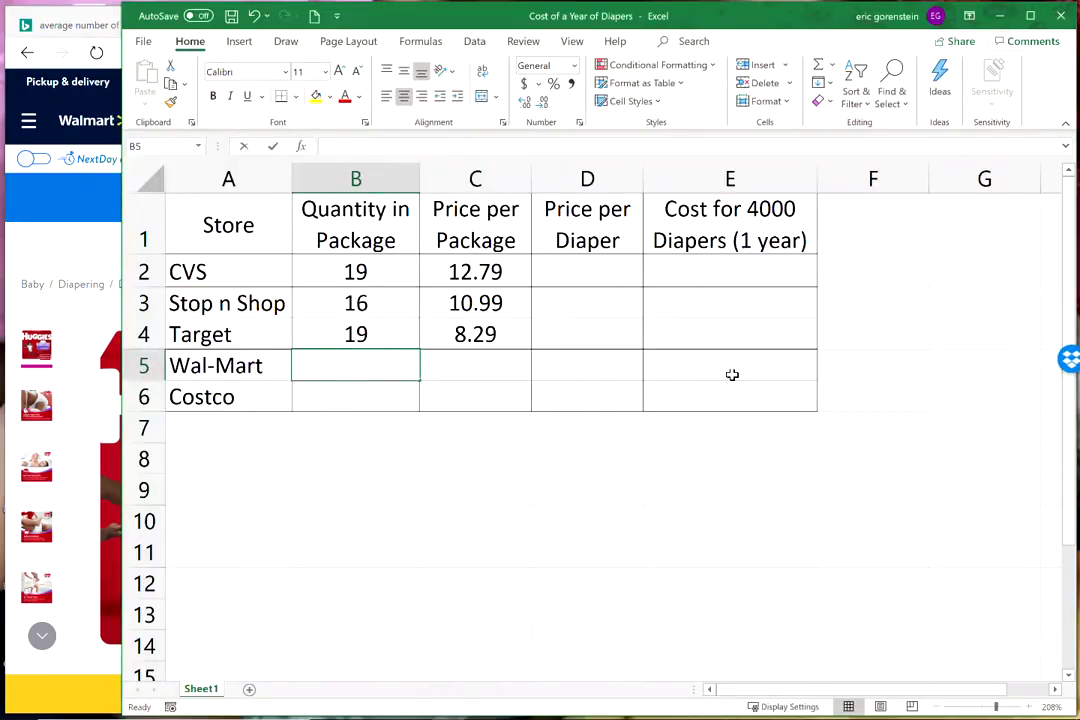
type("124")
key("Tab")
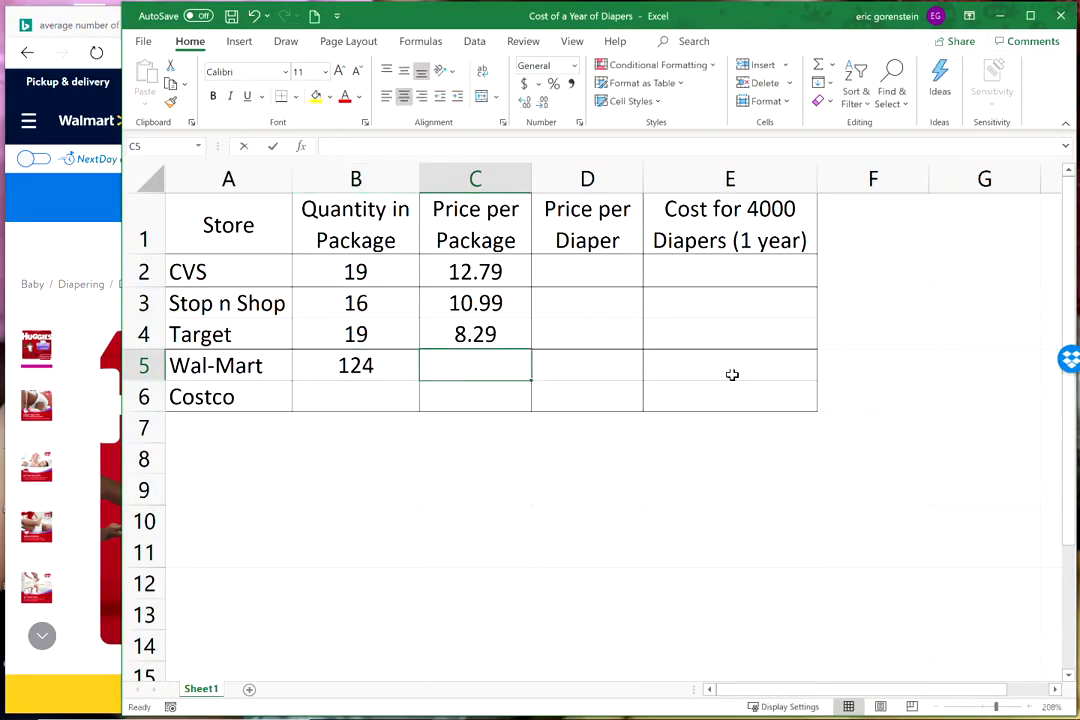
type("47.41")
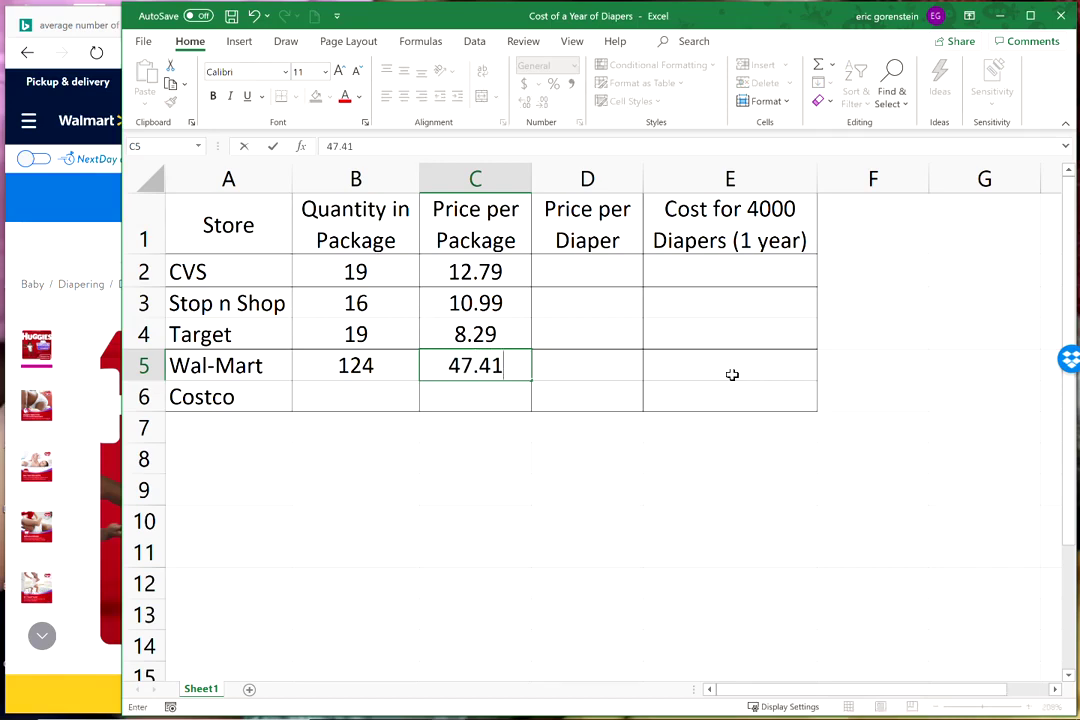
key("Return")
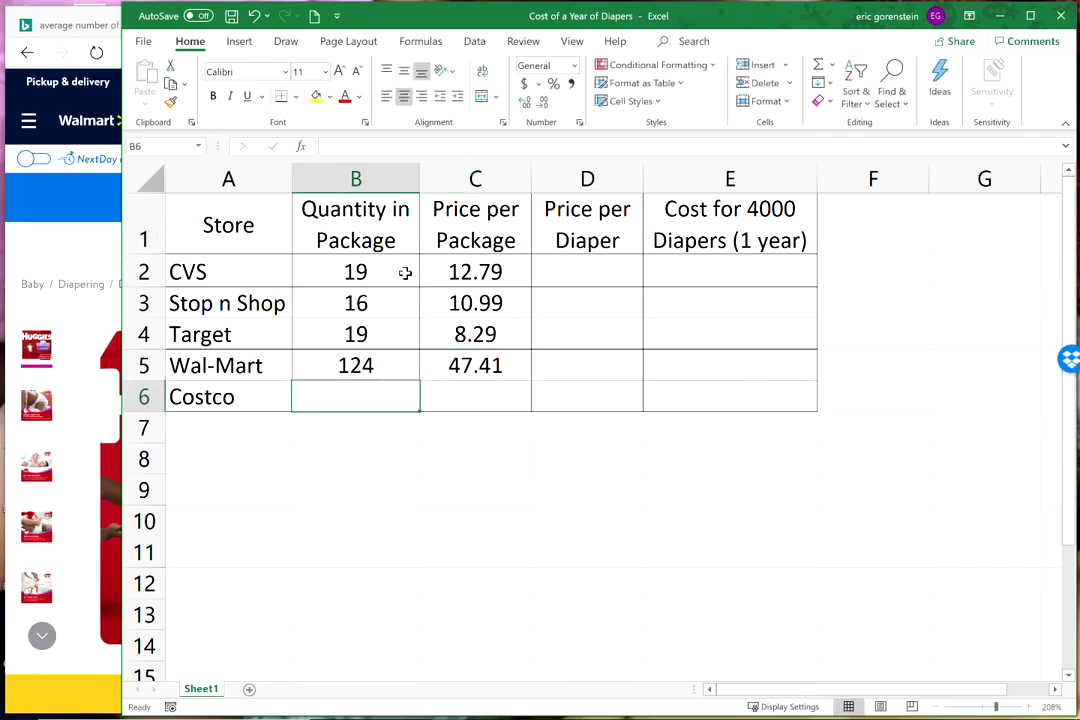
Check the Costco Huggies Plus page and type Costco's 192 diapers at 39.99 in B6:C6.
left_click(75, 687)
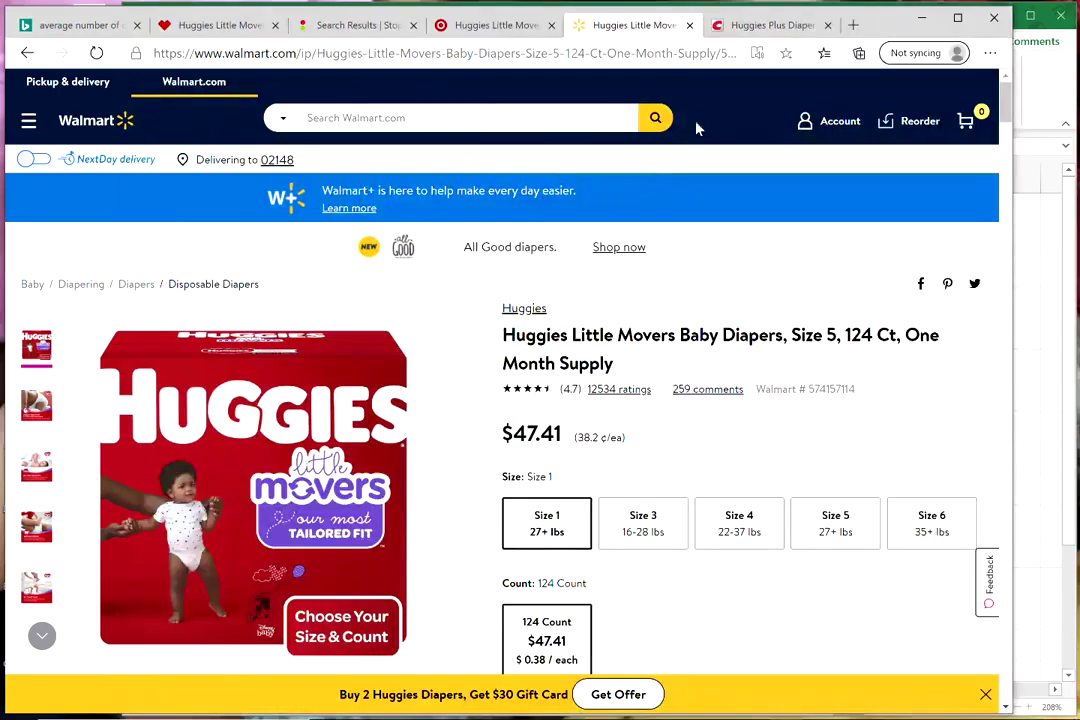
left_click(757, 28)
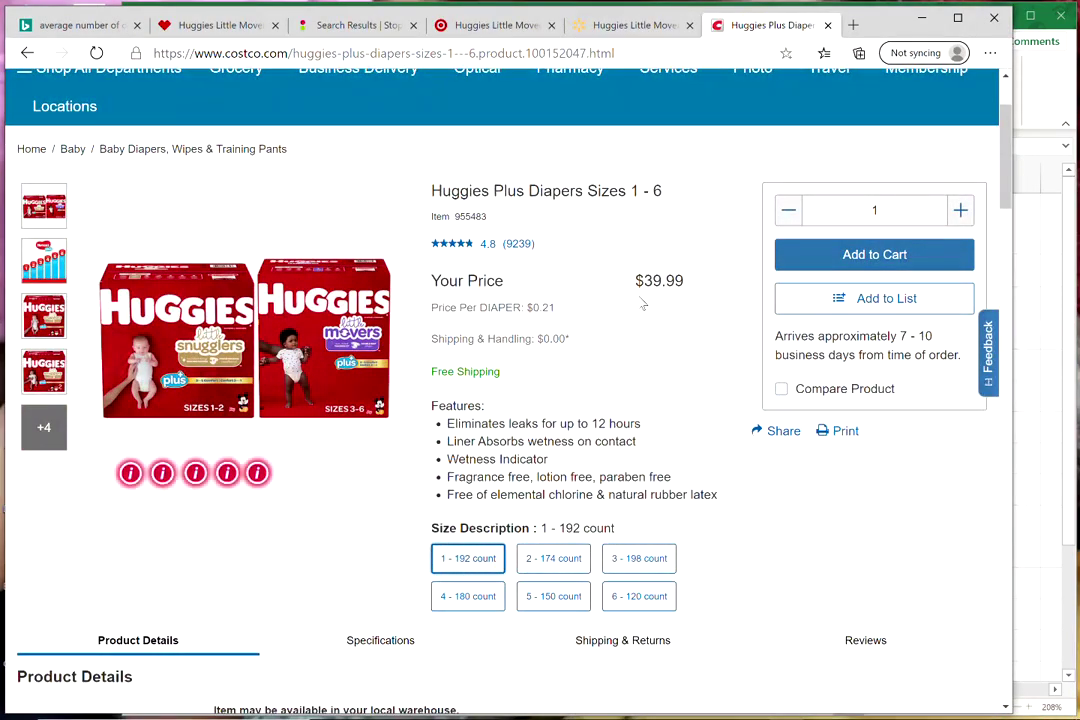
left_click(1044, 310)
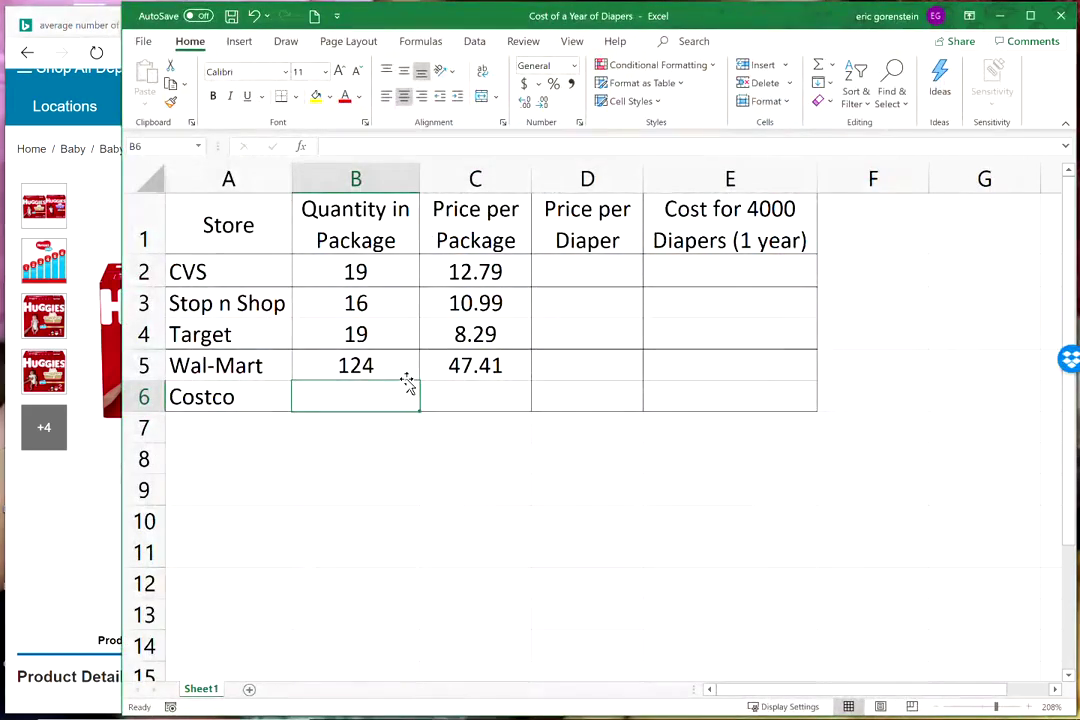
type("192")
key("Tab")
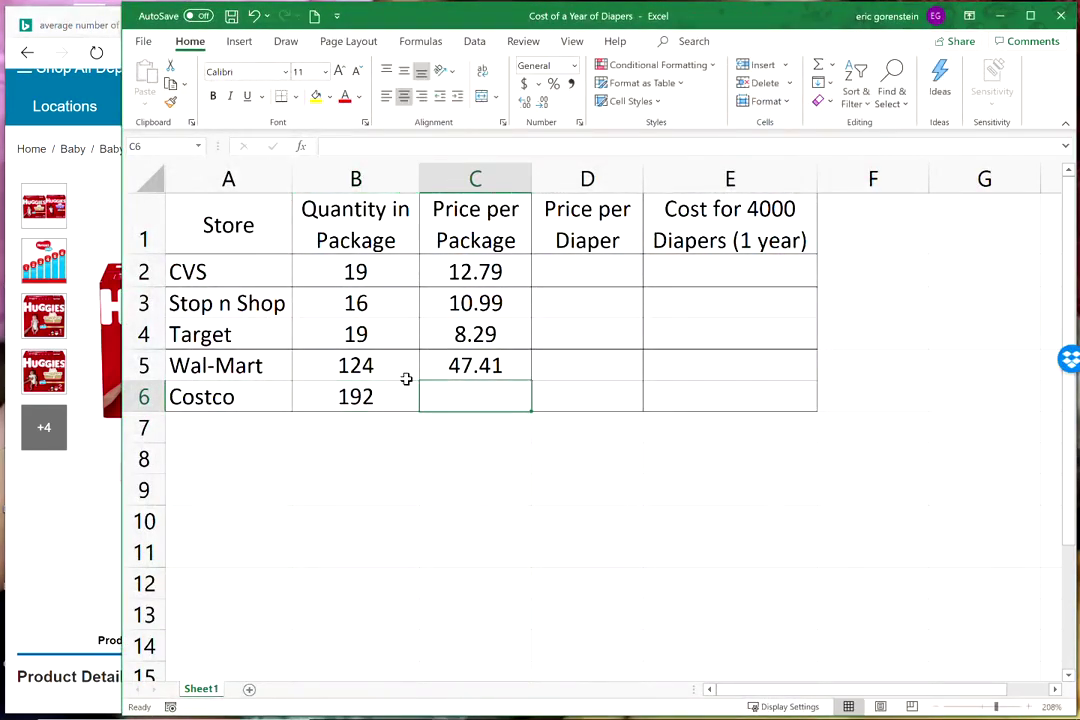
type("39.99")
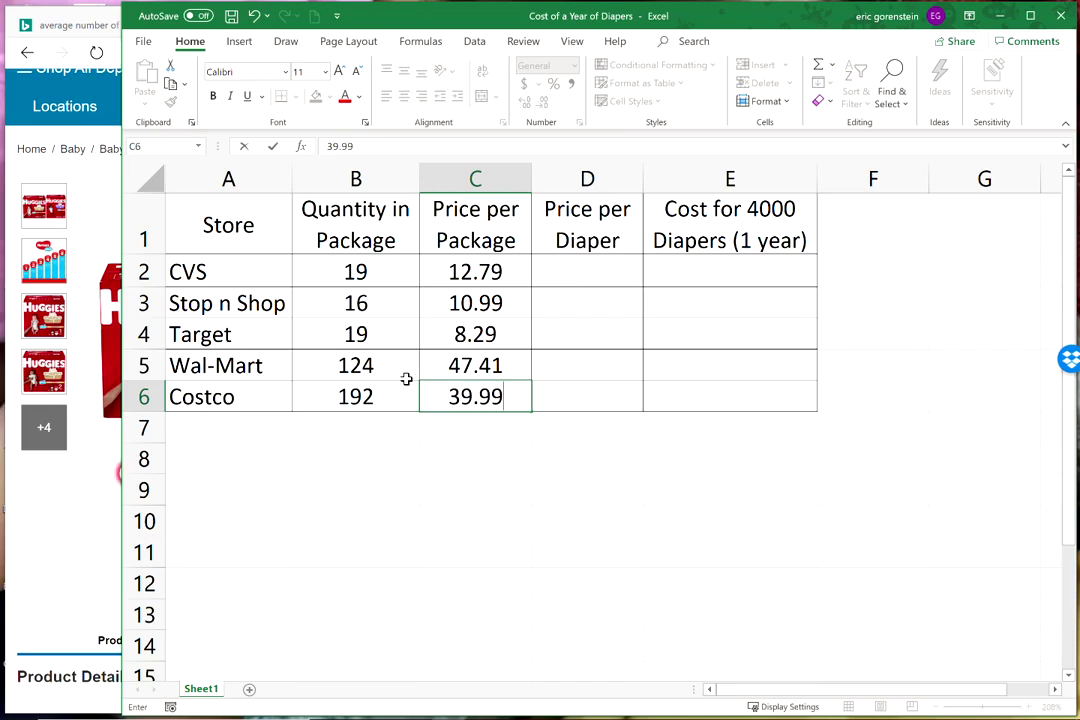
Commit Costco's 39.99 package price in C6 and move to D2.
left_click(395, 452)
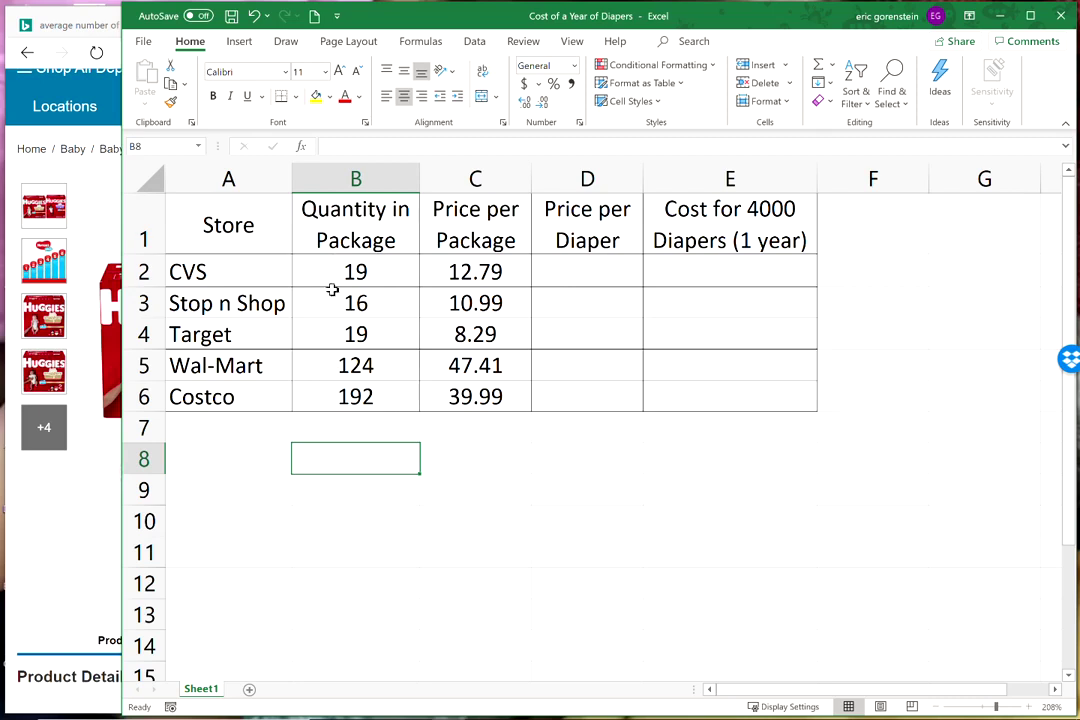
left_click(580, 268)
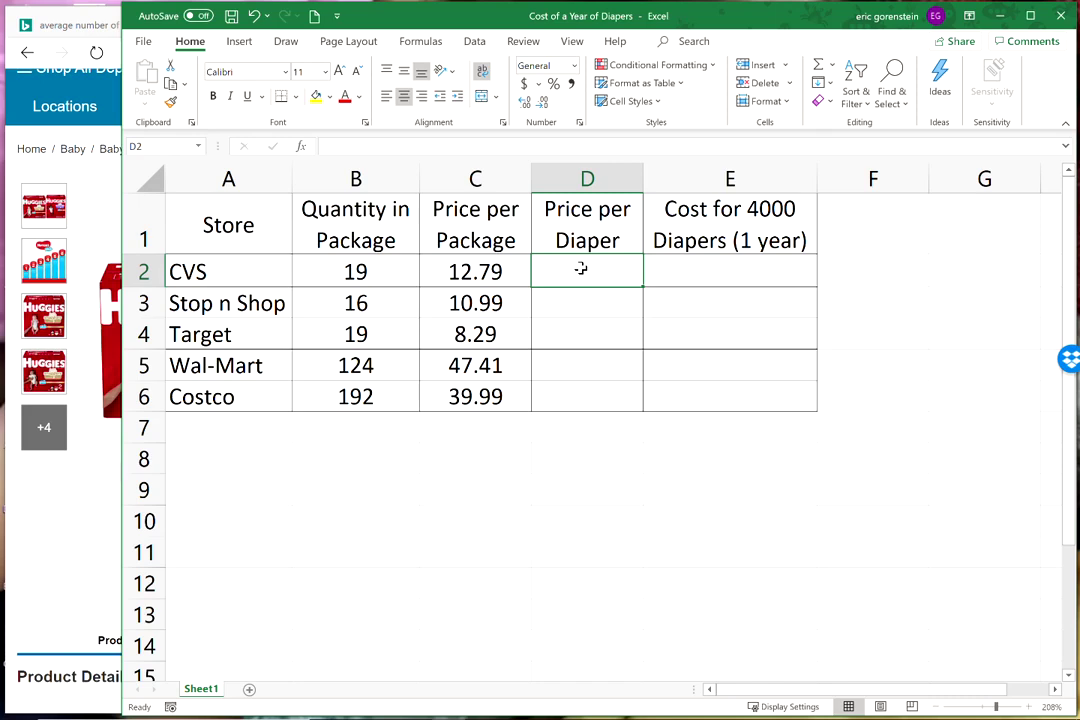
Enter =C2/B2 in D2 so CVS's price per diaper shows 0.67315789.
type("=")
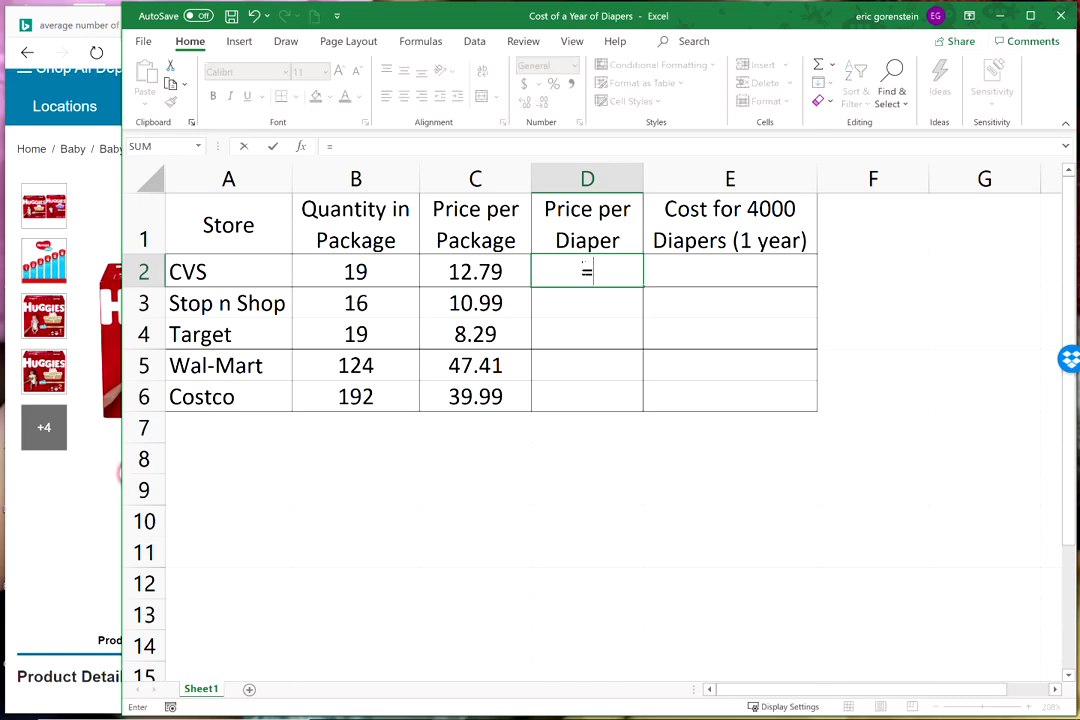
left_click(478, 273)
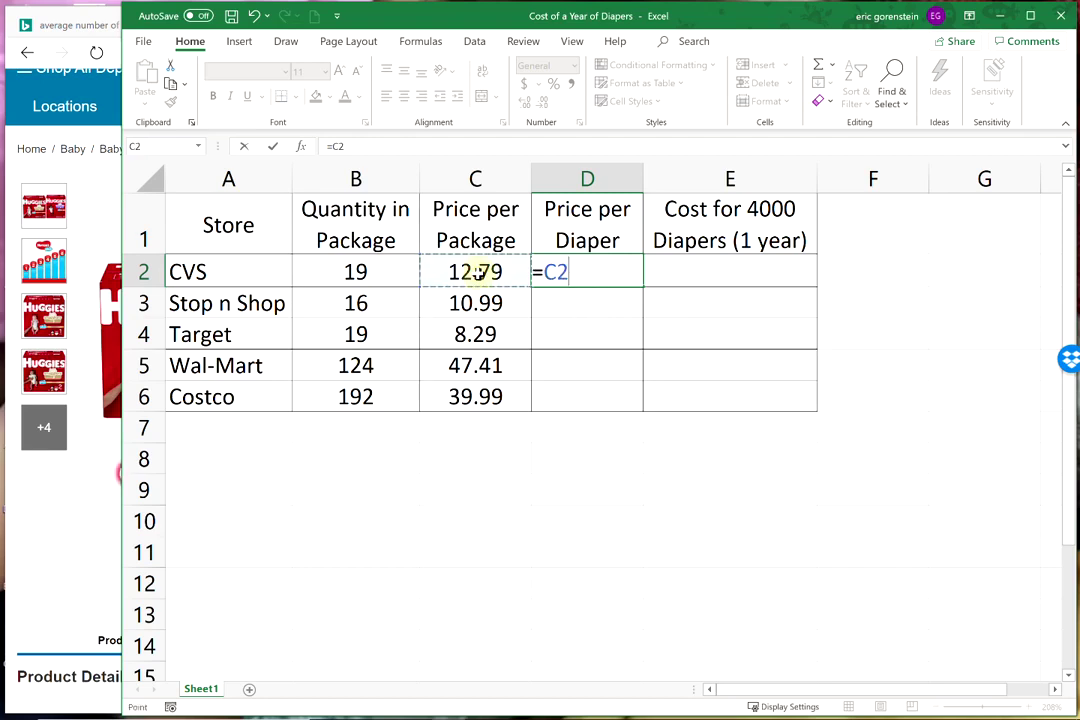
type("/")
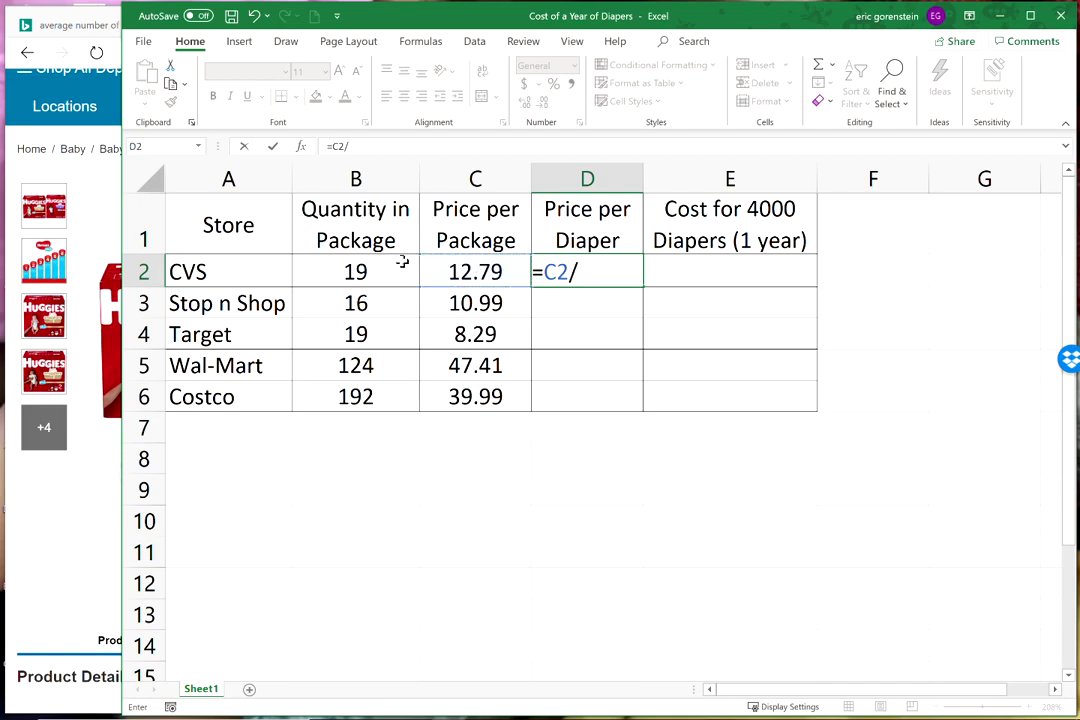
left_click(350, 272)
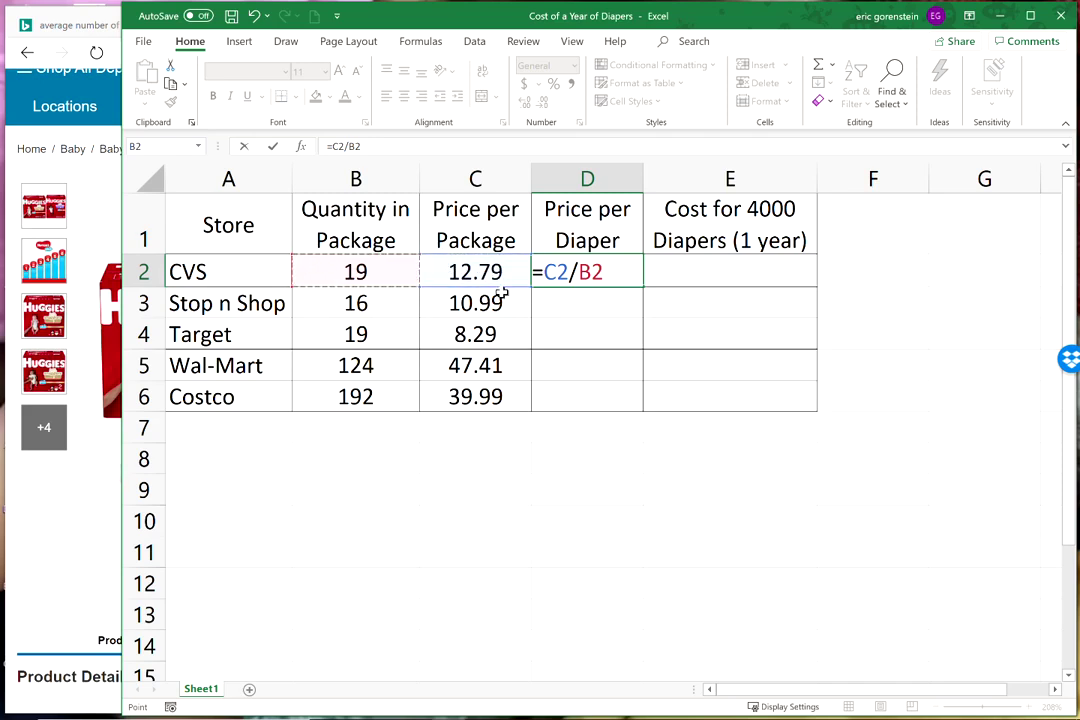
key("ctrl+Return")
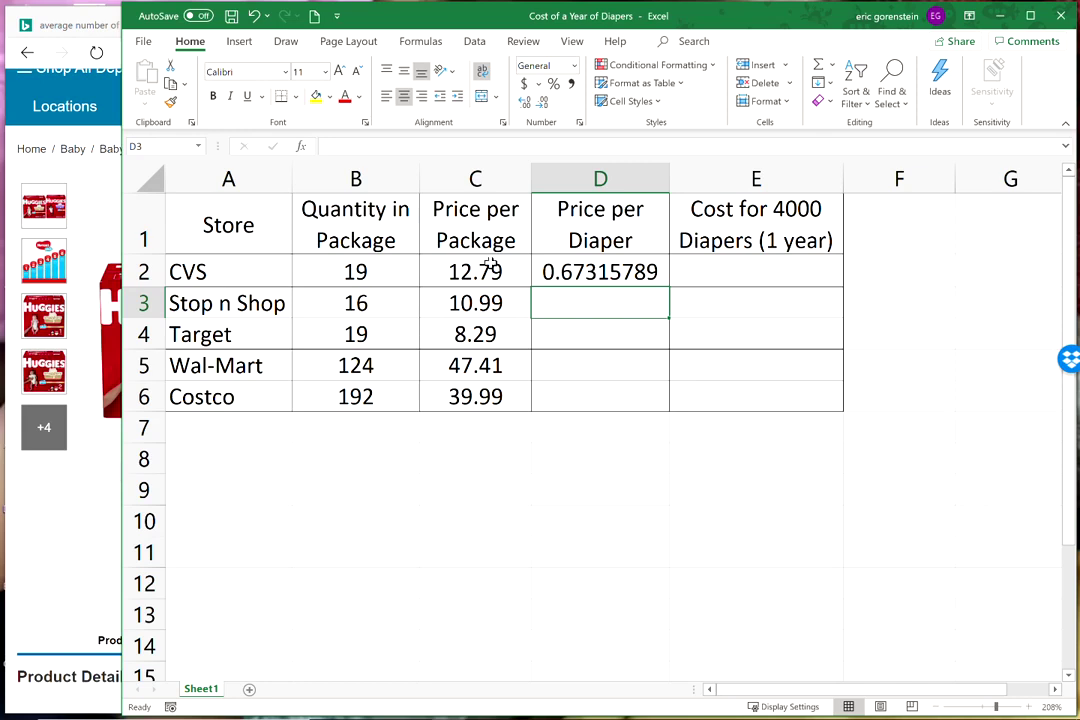
Format the price columns as Currency and fill D2's per-diaper formula down to D6.
left_click_drag(453, 270, 728, 386)
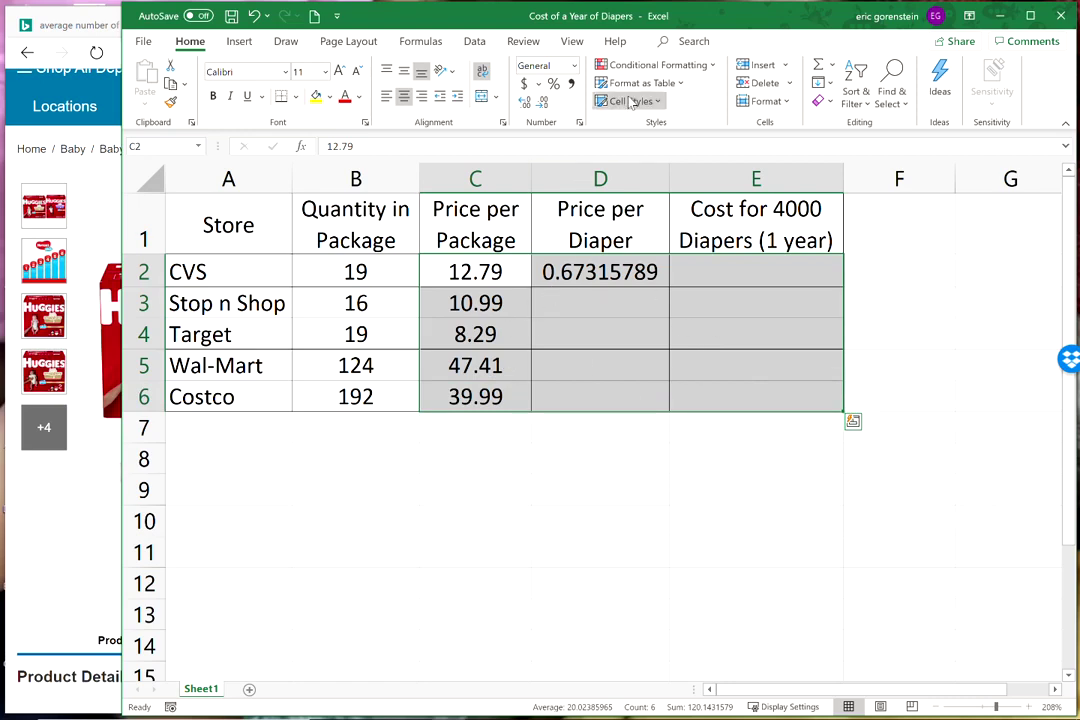
left_click(575, 65)
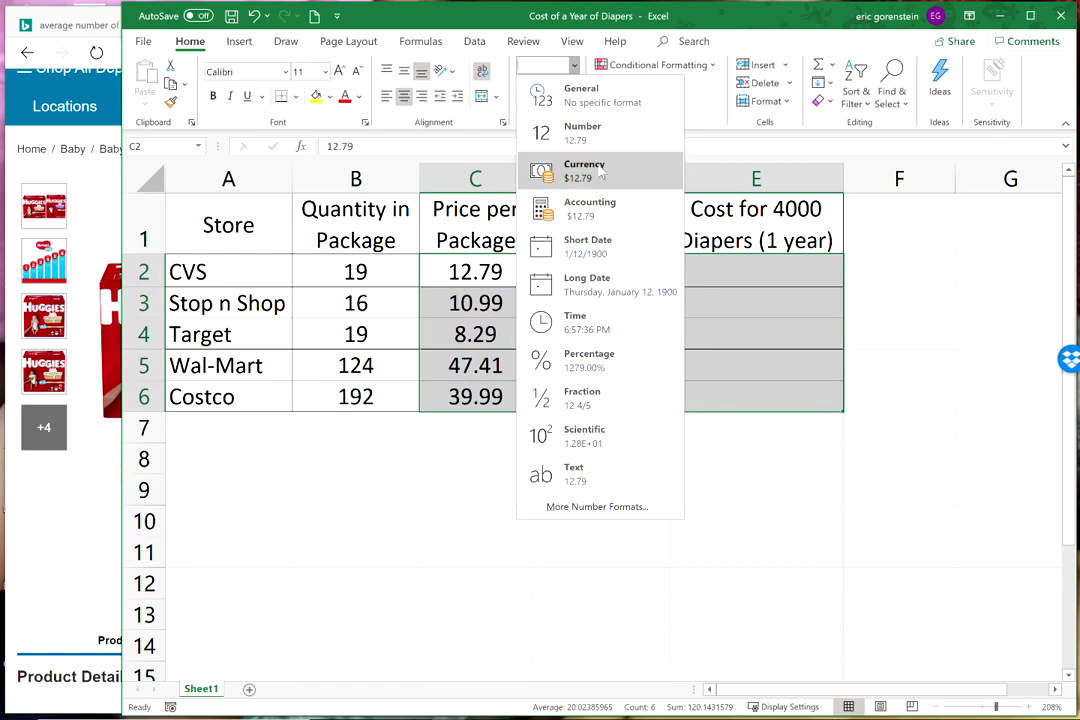
left_click(600, 174)
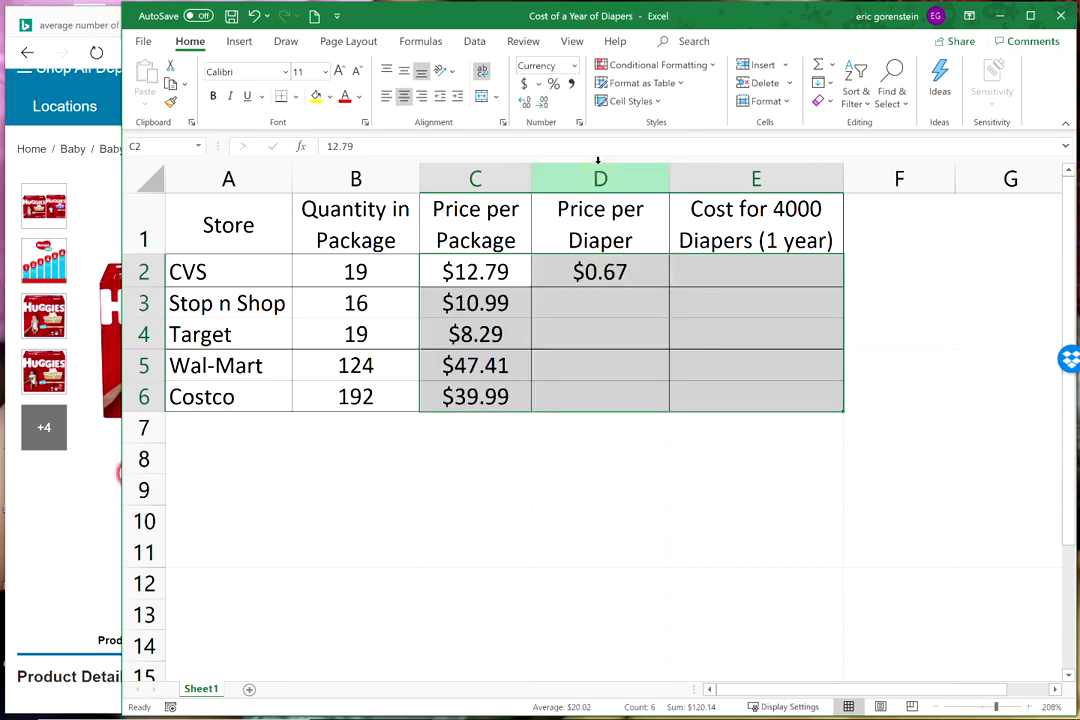
left_click(581, 479)
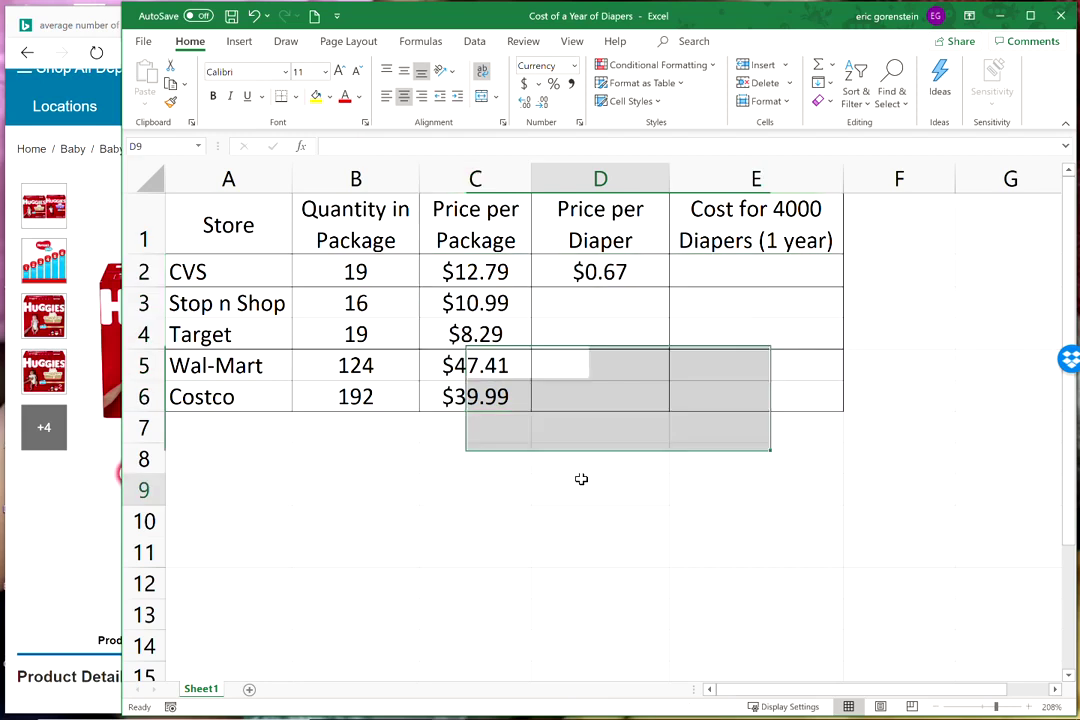
left_click(628, 272)
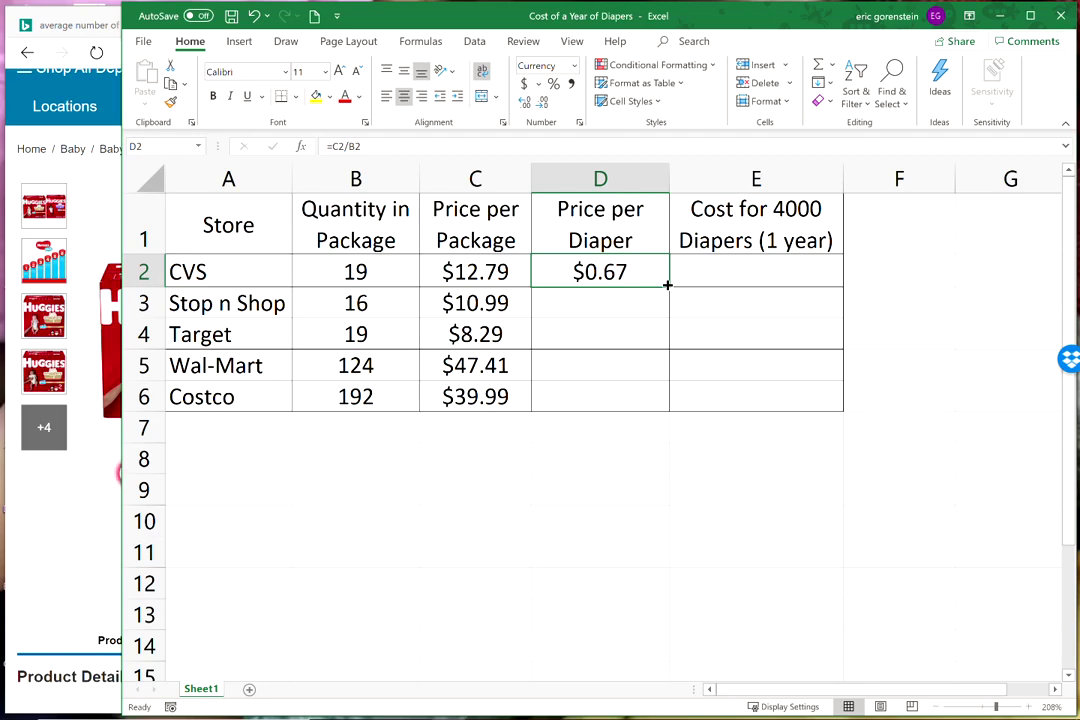
left_click_drag(667, 285, 662, 408)
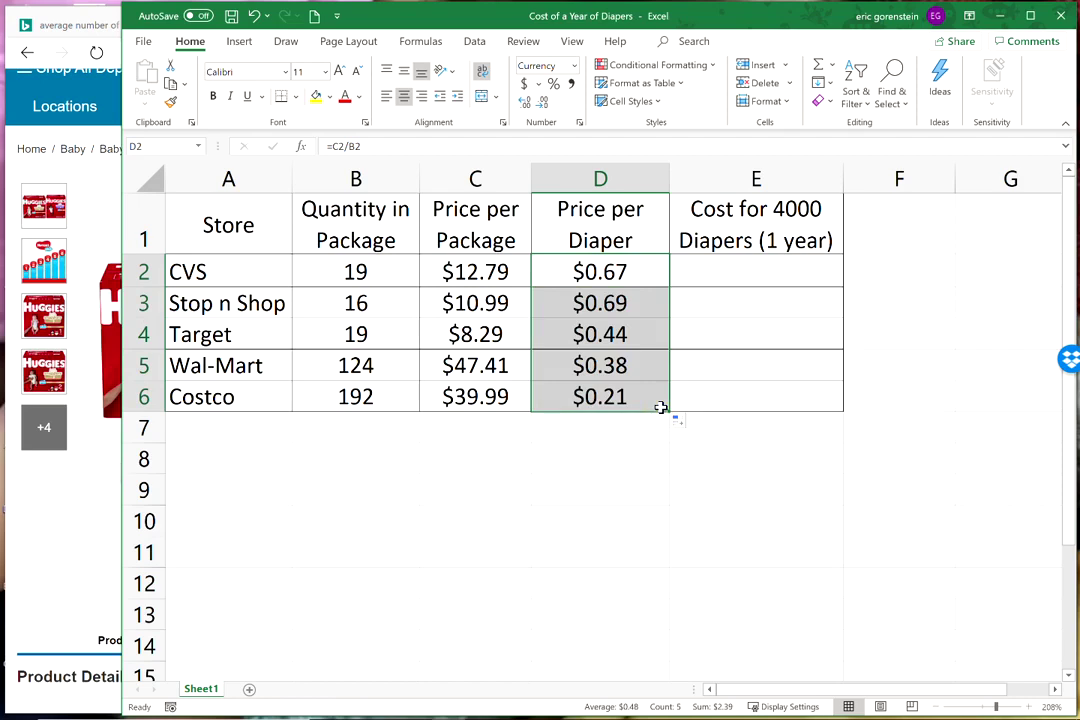
Deselect the filled per-diaper prices, now $0.69 at Stop n Shop down to $0.21 at Costco.
left_click(585, 512)
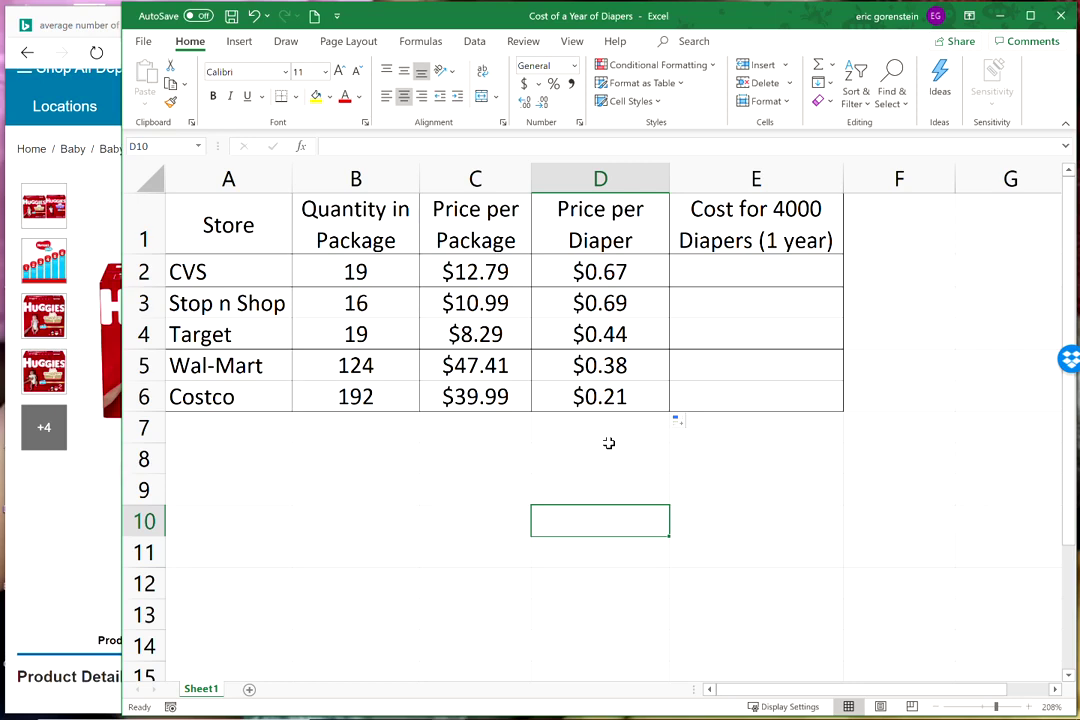
Fill E2:E6 with =D2*4000 yearly costs ($2,747.50 to $833.13) and begin a formula in E8.
left_click(724, 272)
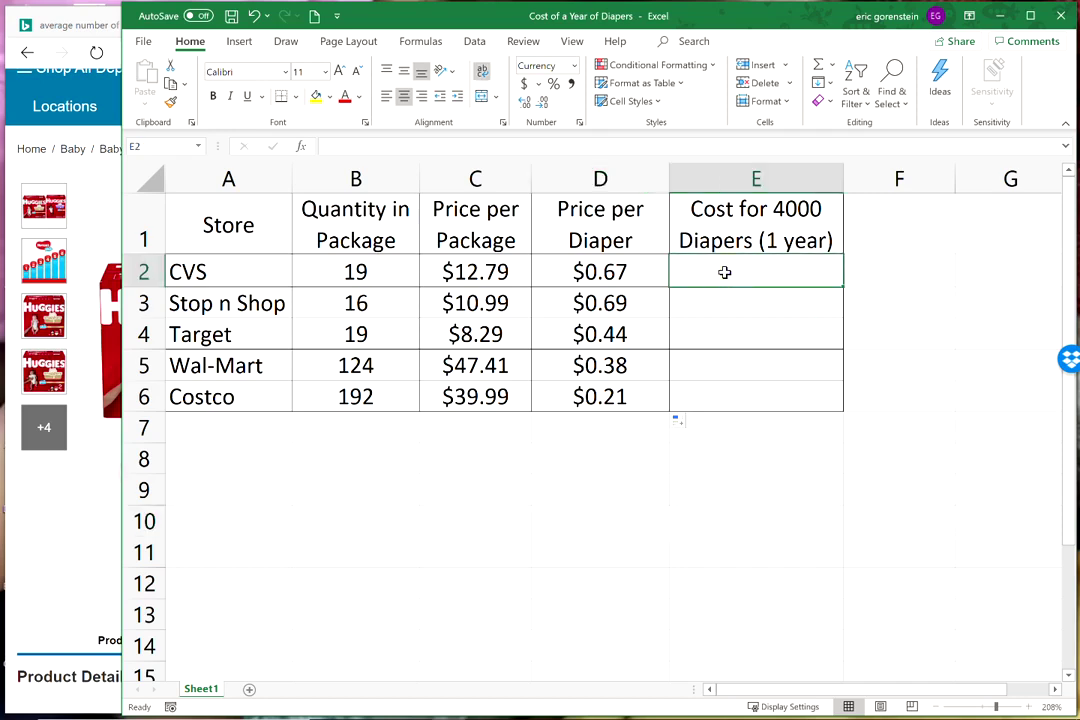
type("=")
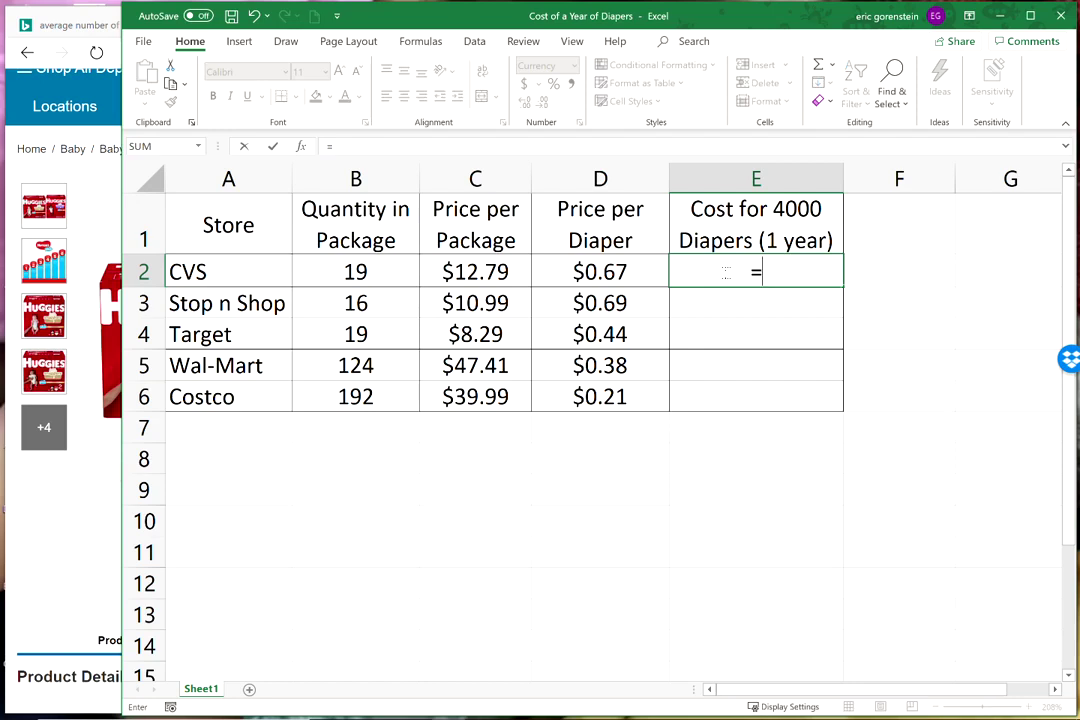
left_click(602, 272)
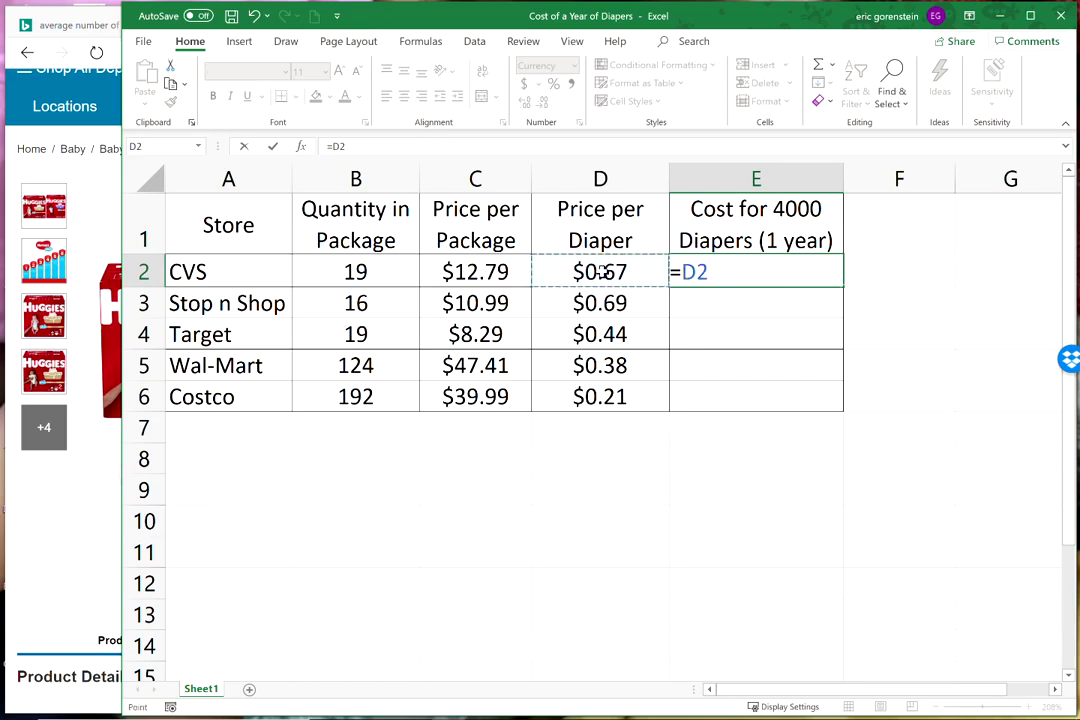
type("*4000")
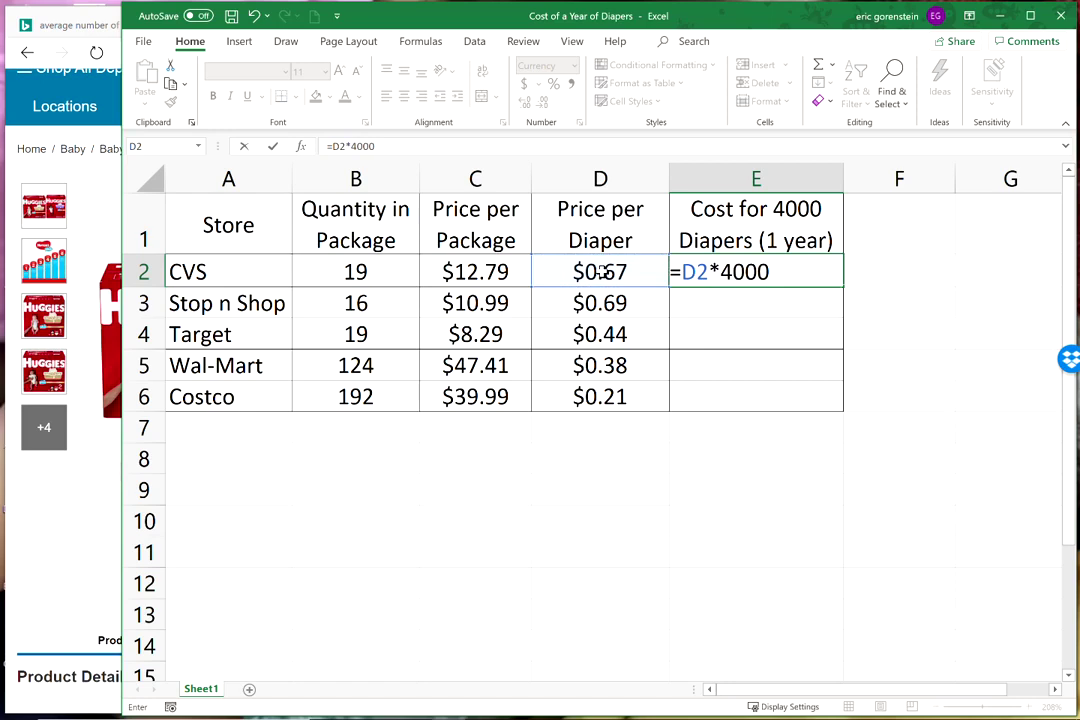
key("Return")
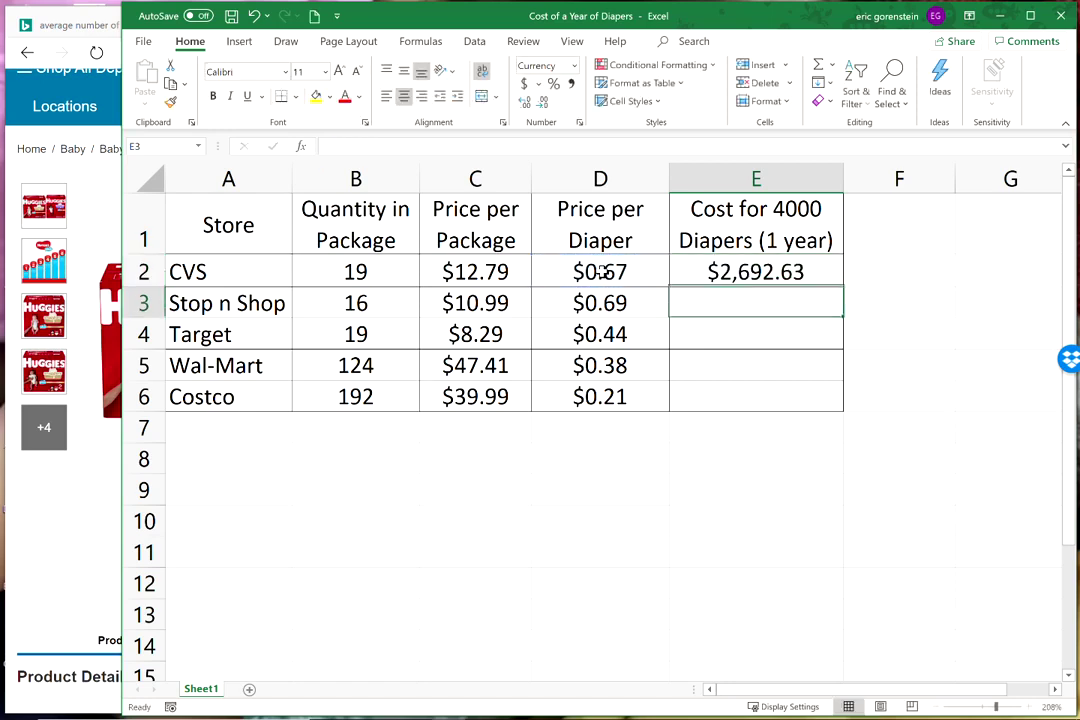
left_click(815, 272)
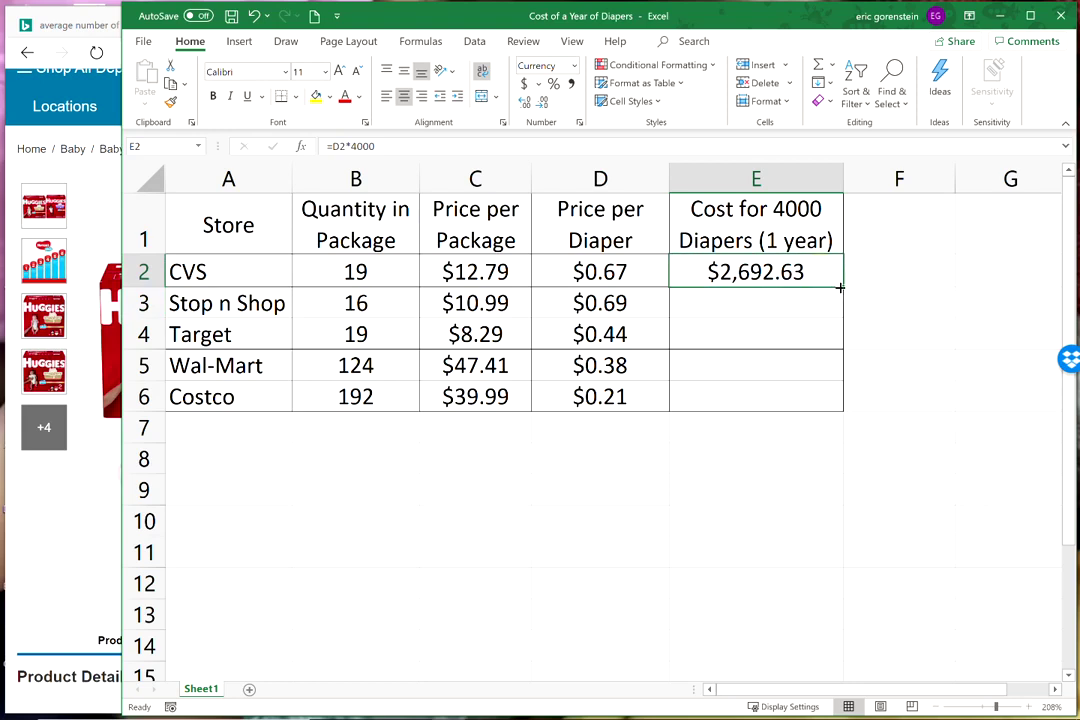
left_click_drag(840, 287, 843, 402)
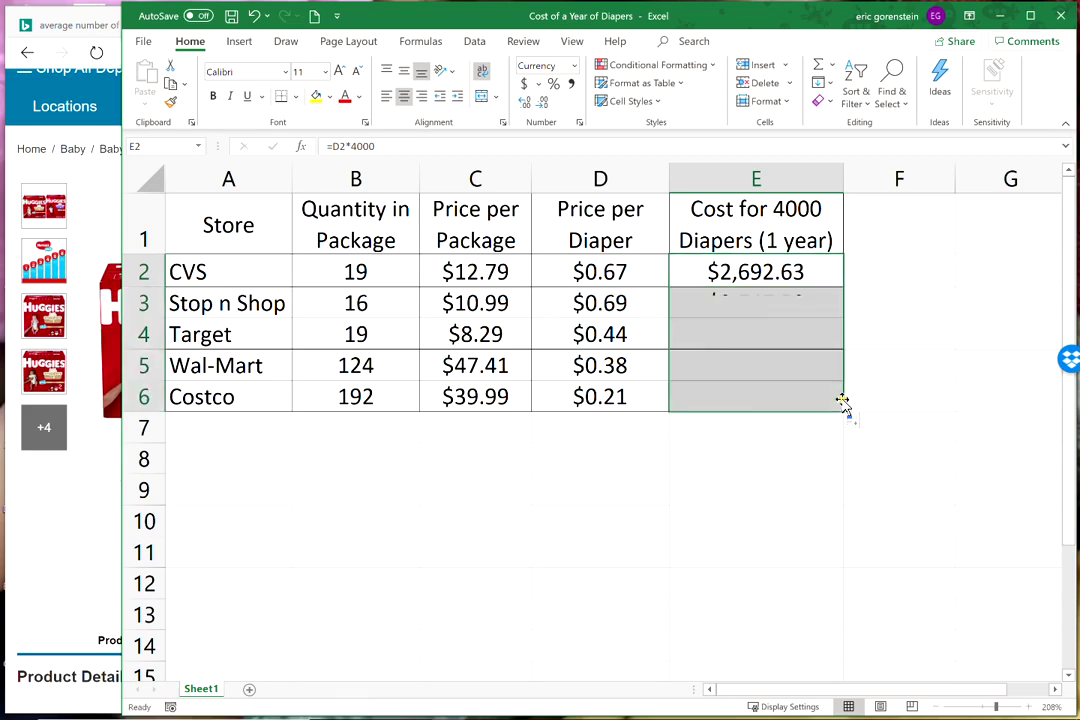
left_click(786, 458)
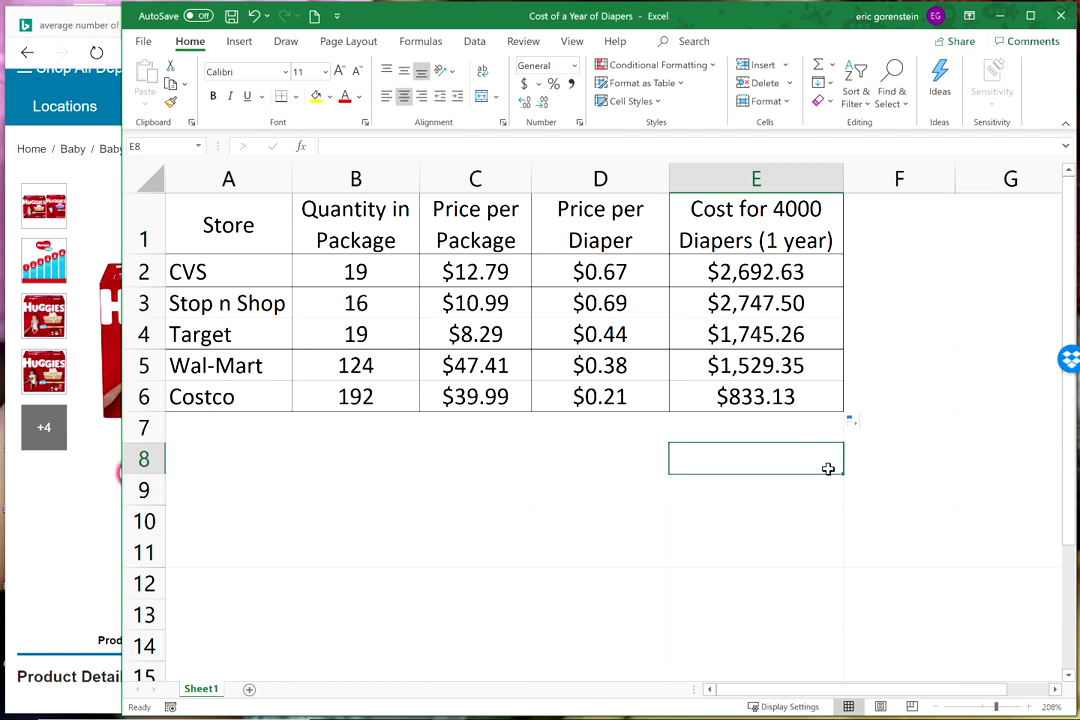
type("=")
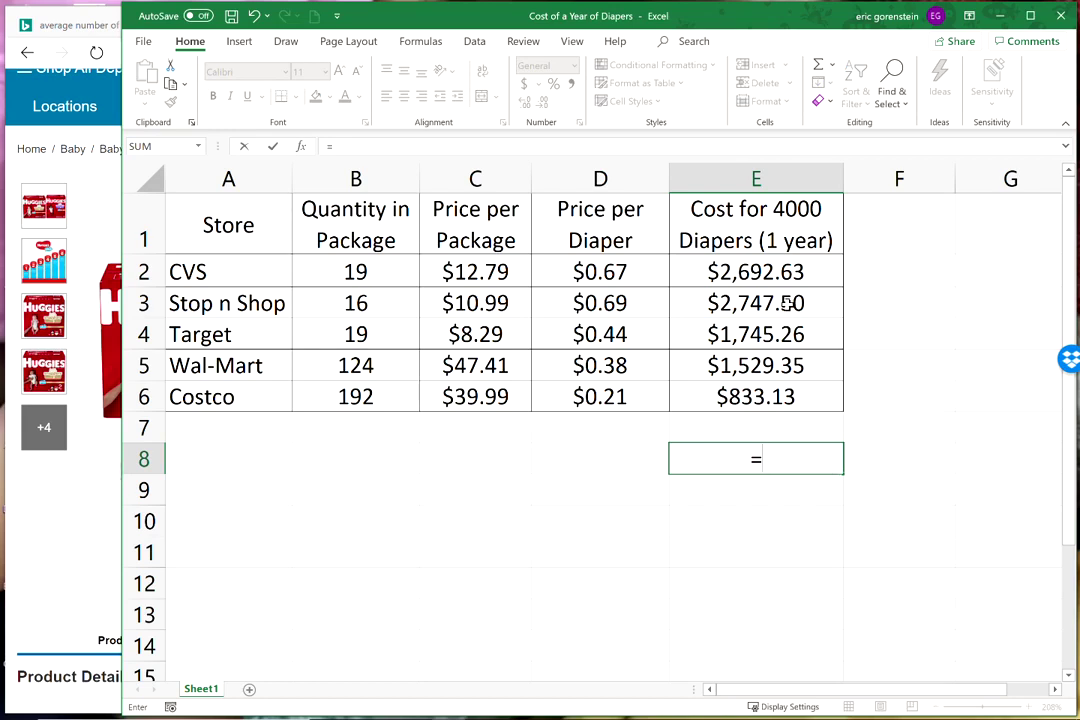
Enter =E3-E6 in E8 to show Costco's $1,914.38 yearly savings over Stop n Shop.
left_click(786, 302)
type("-")
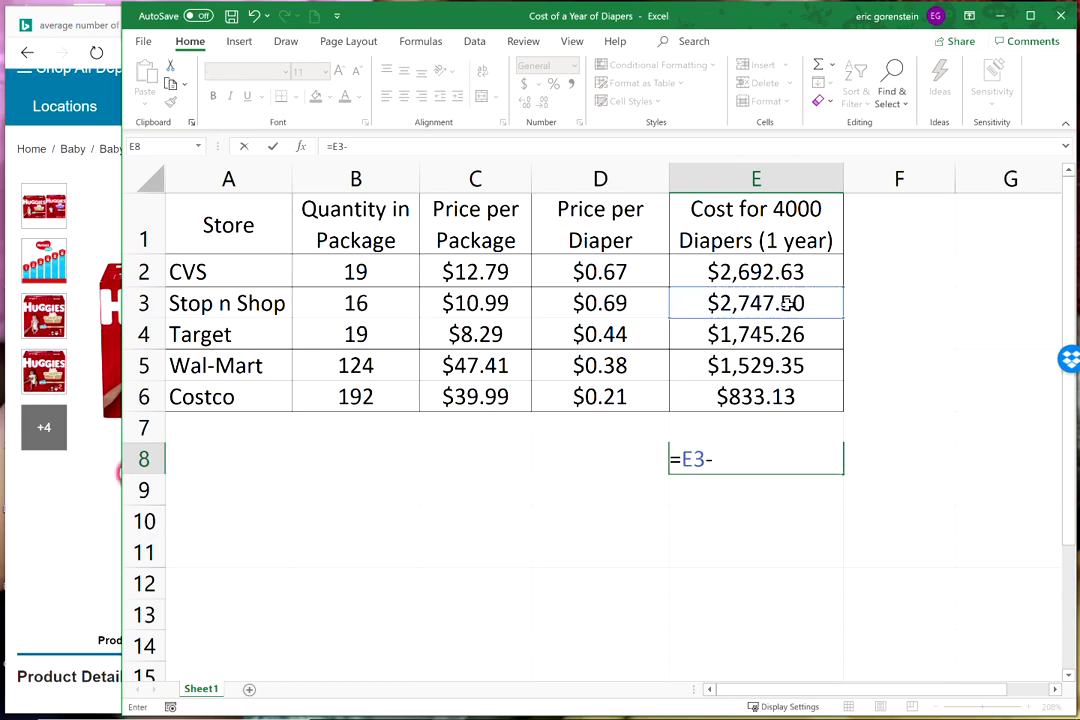
left_click(770, 398)
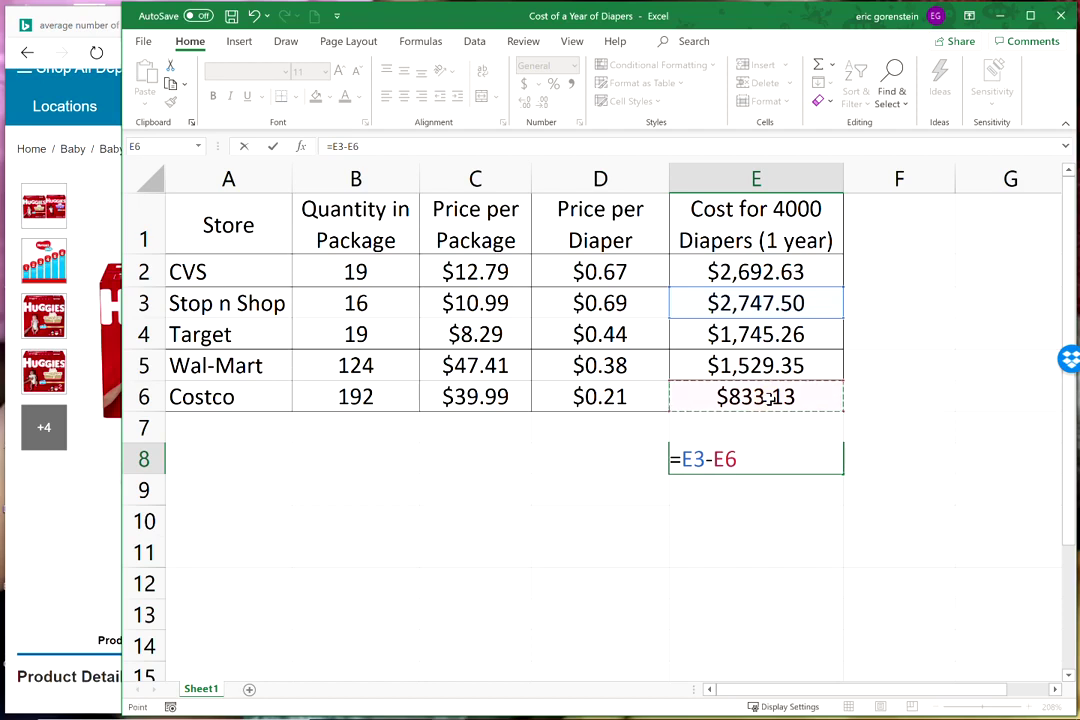
key("Return")
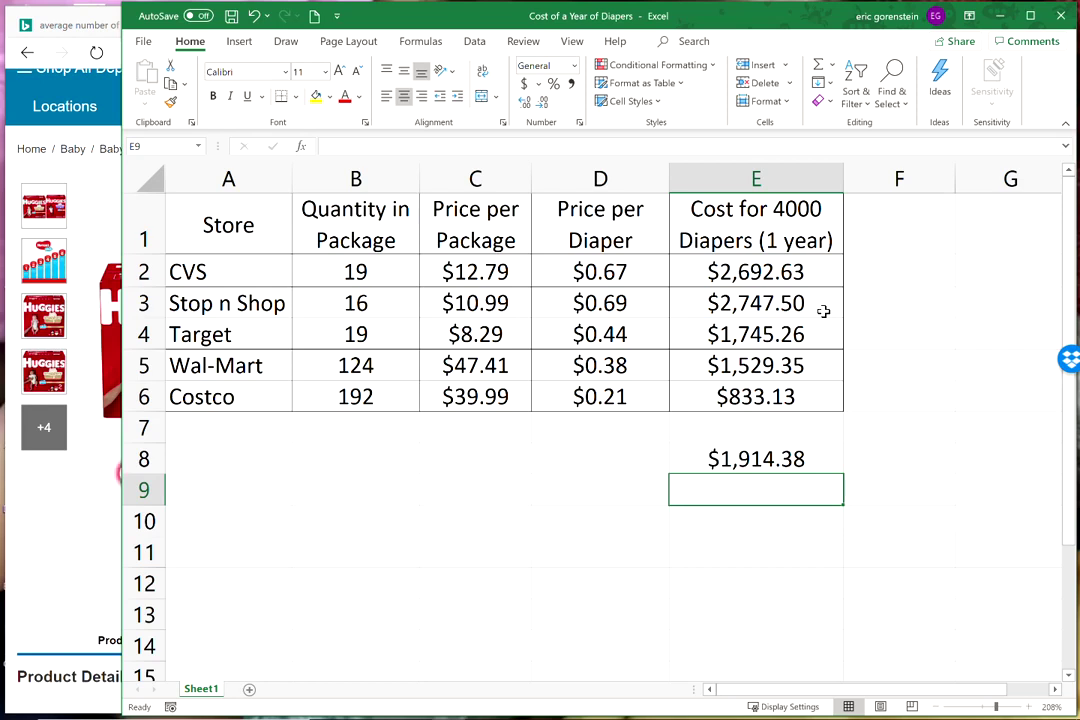
left_click_drag(440, 274, 460, 400)
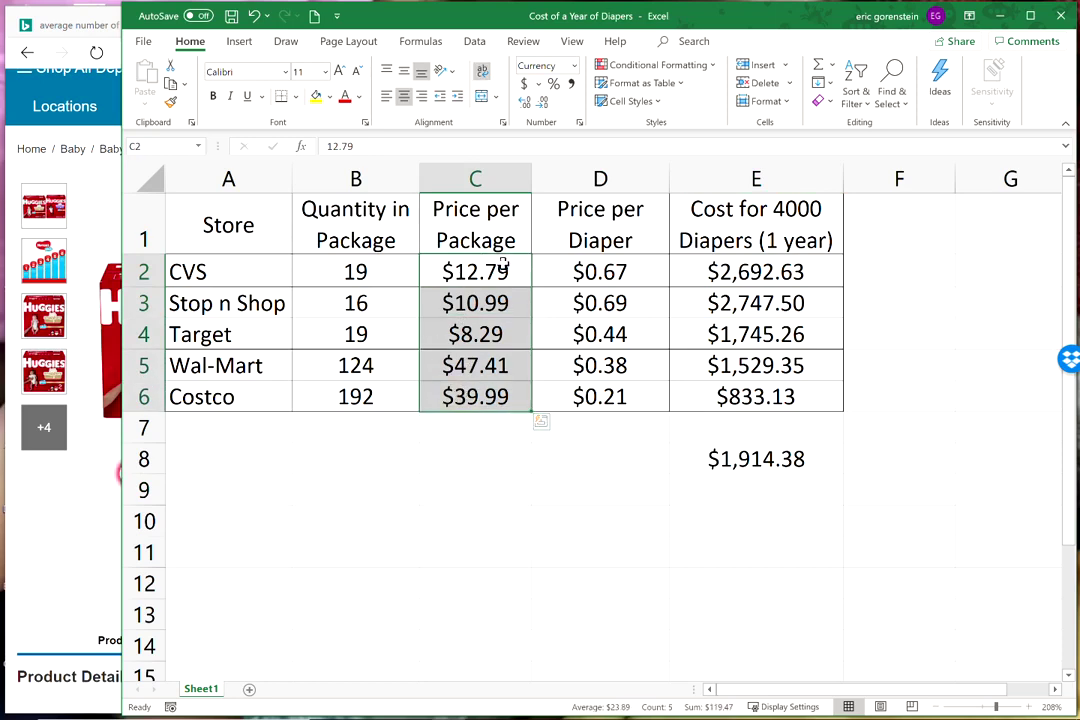
left_click_drag(639, 277, 638, 400)
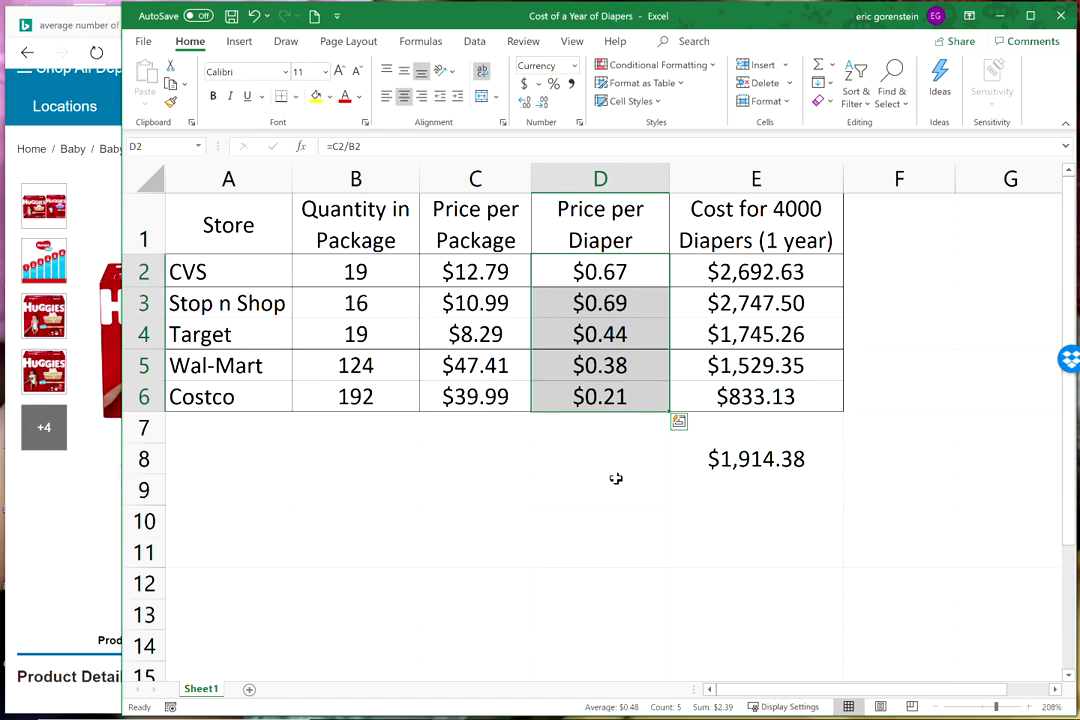
left_click(617, 509)
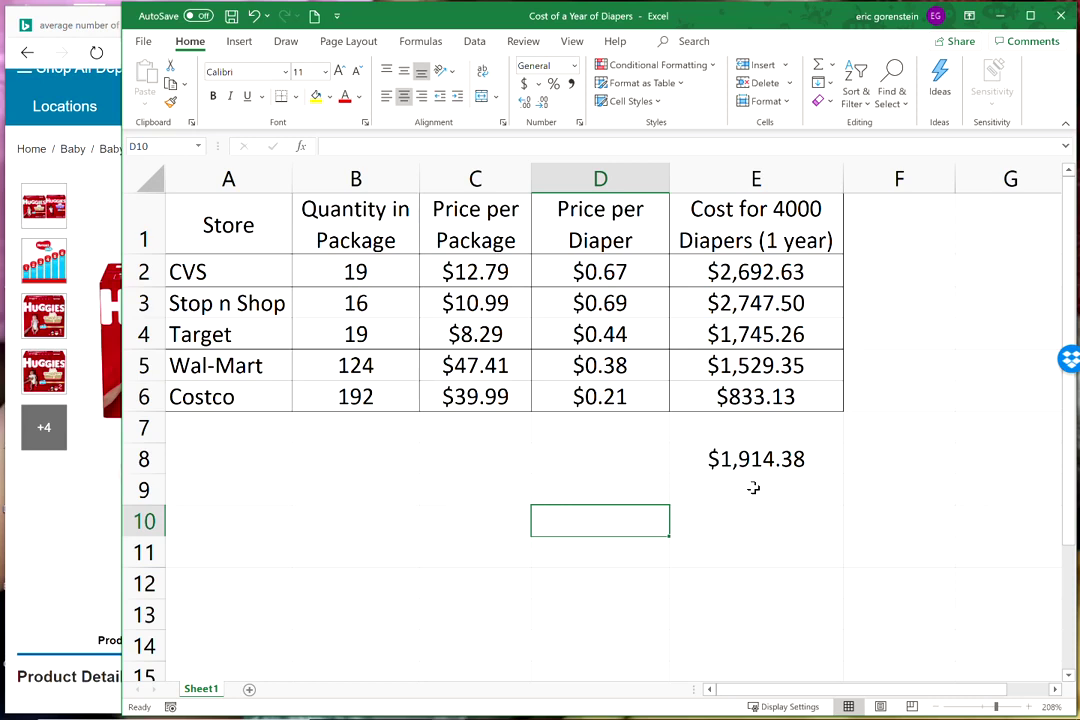
Fill E3 ($2,747.50, Stop n Shop) and E6 ($833.13, Costco) yellow.
left_click(760, 302)
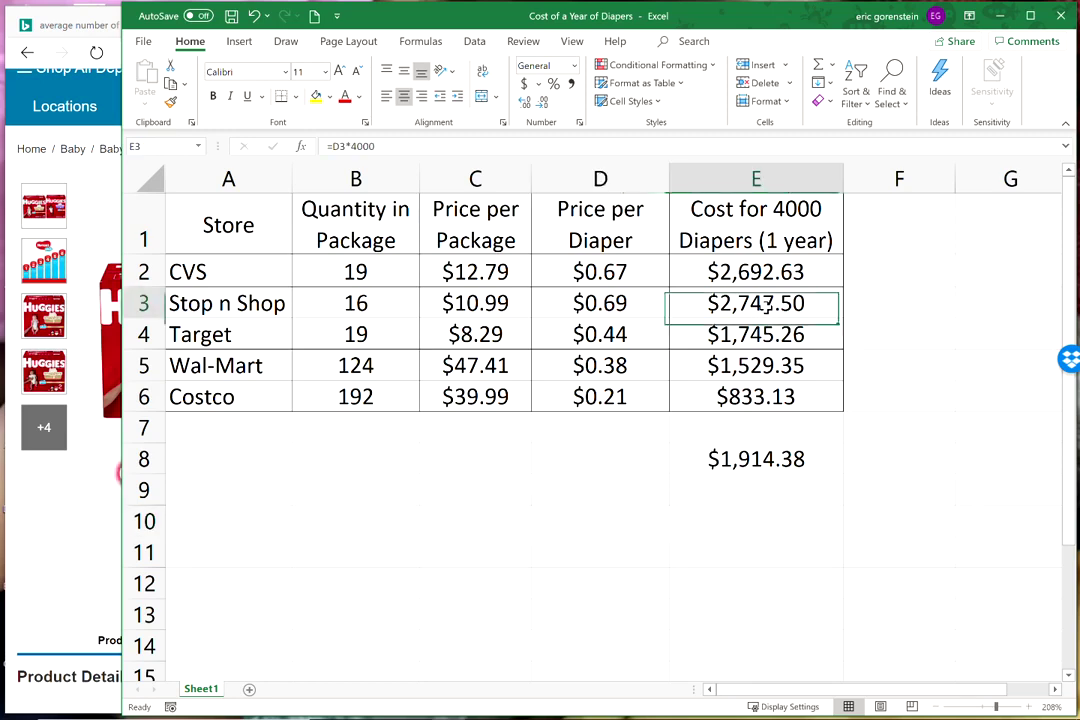
left_click(316, 96)
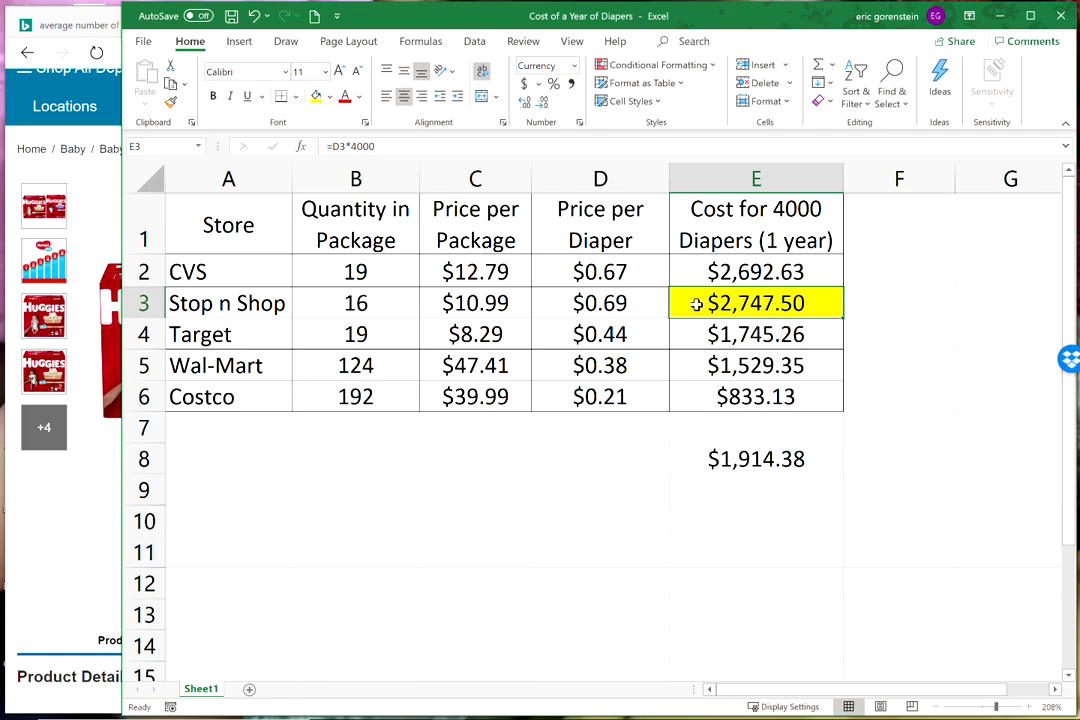
left_click(786, 398)
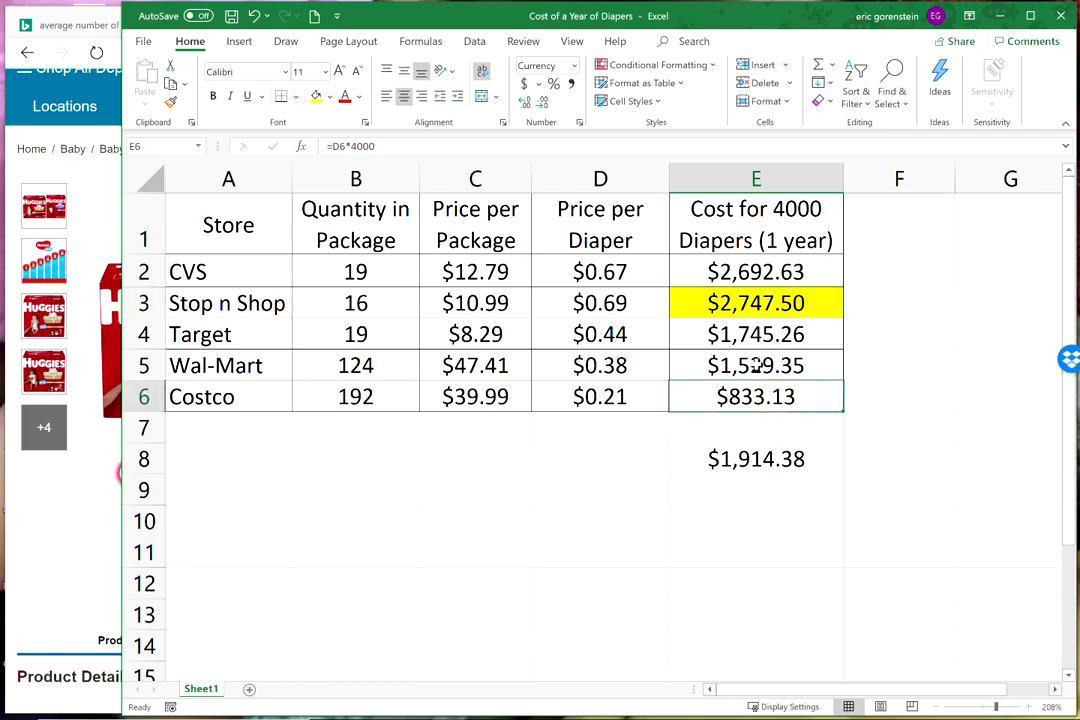
left_click(315, 97)
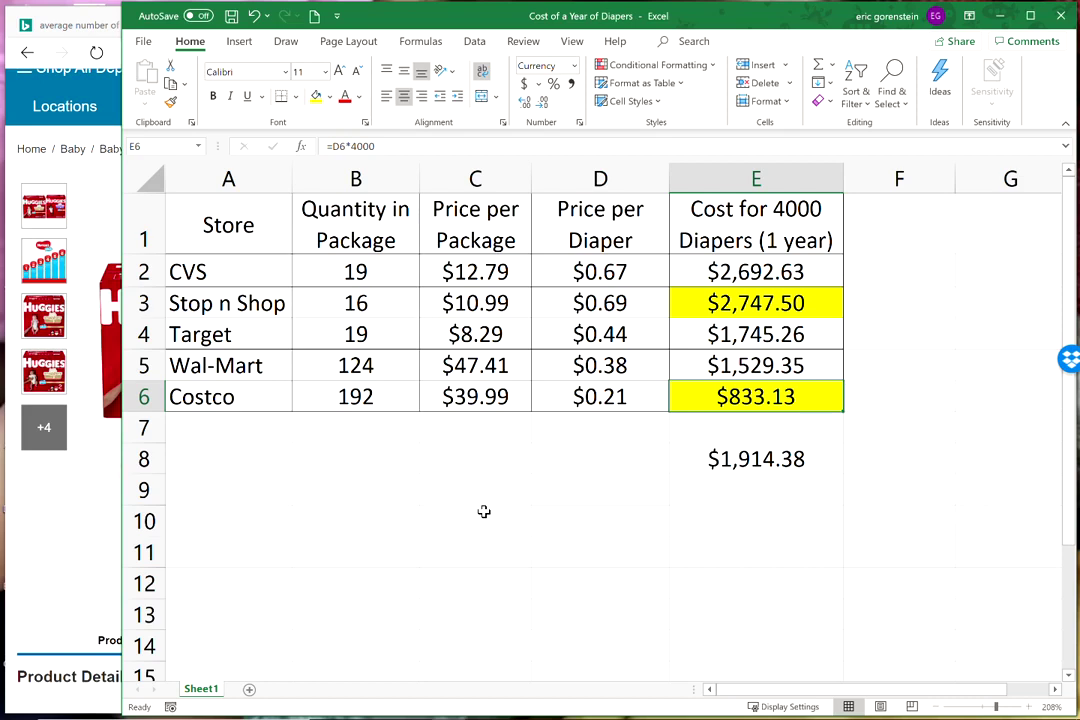
left_click(63, 472)
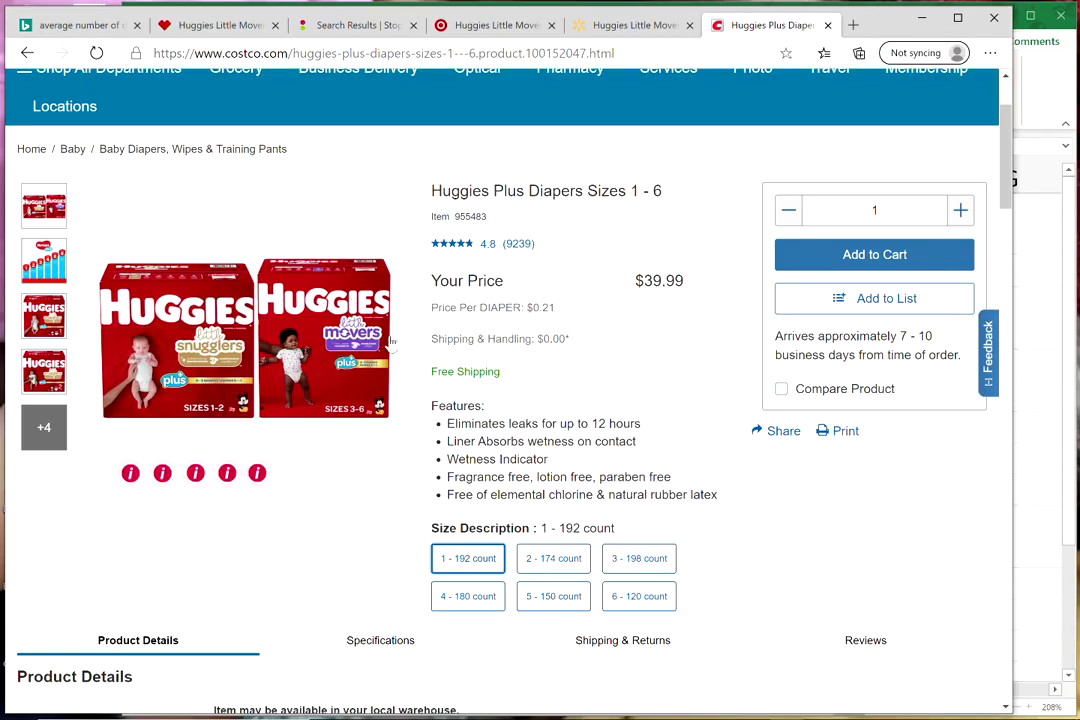
left_click(1026, 463)
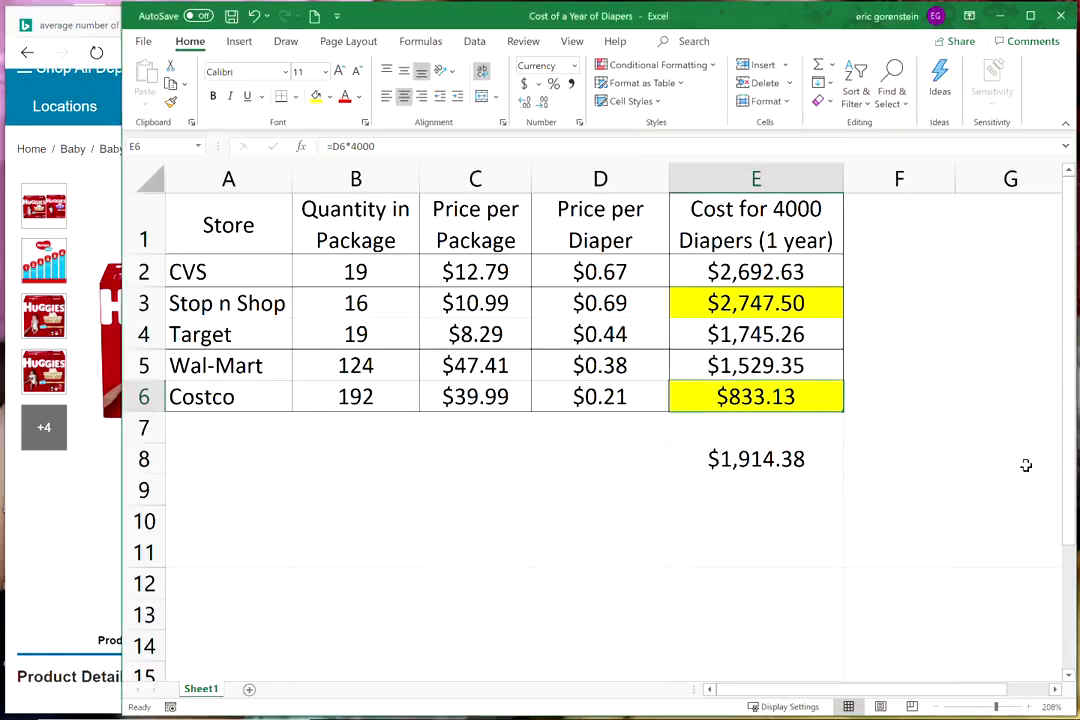